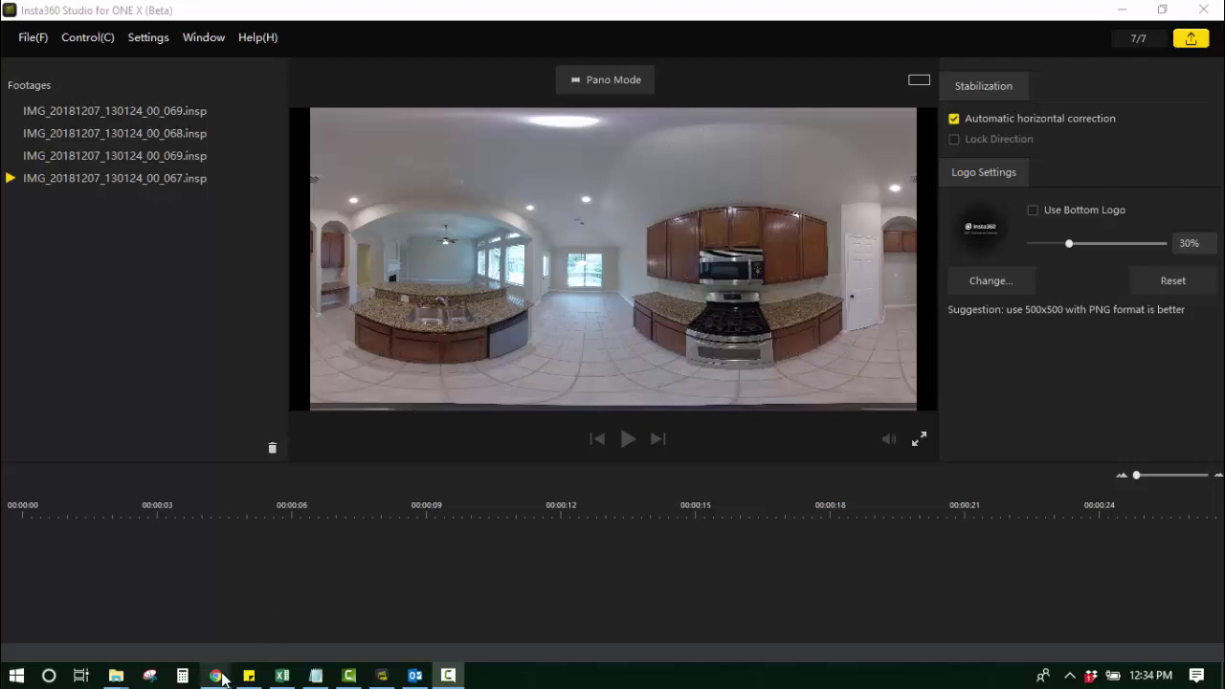
Switch to Chrome and view the Amazon page for the SanDisk Extreme Pro 64GB microSD card.
{"action": "mouse_move", "coordinate": [220, 677]}
{"action": "left_click", "coordinate": [459, 632]}
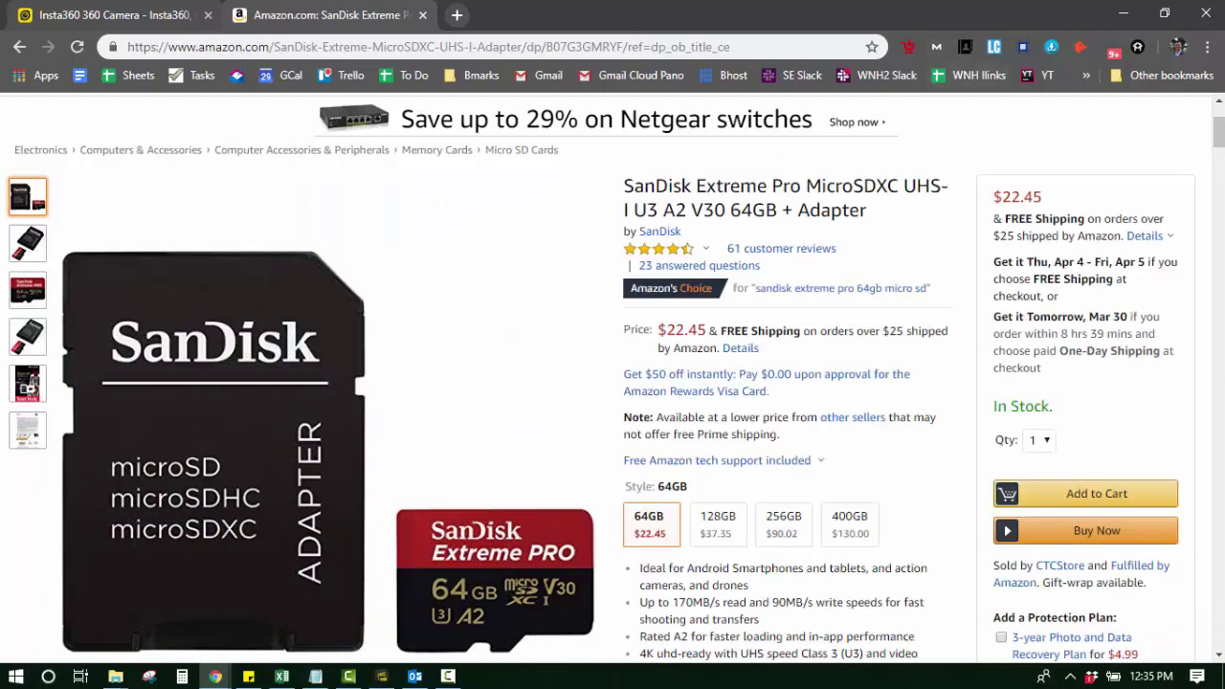
Bring up the E:\DCIM\Camera01 folder in File Explorer and maximize its window.
{"action": "left_click", "coordinate": [115, 677]}
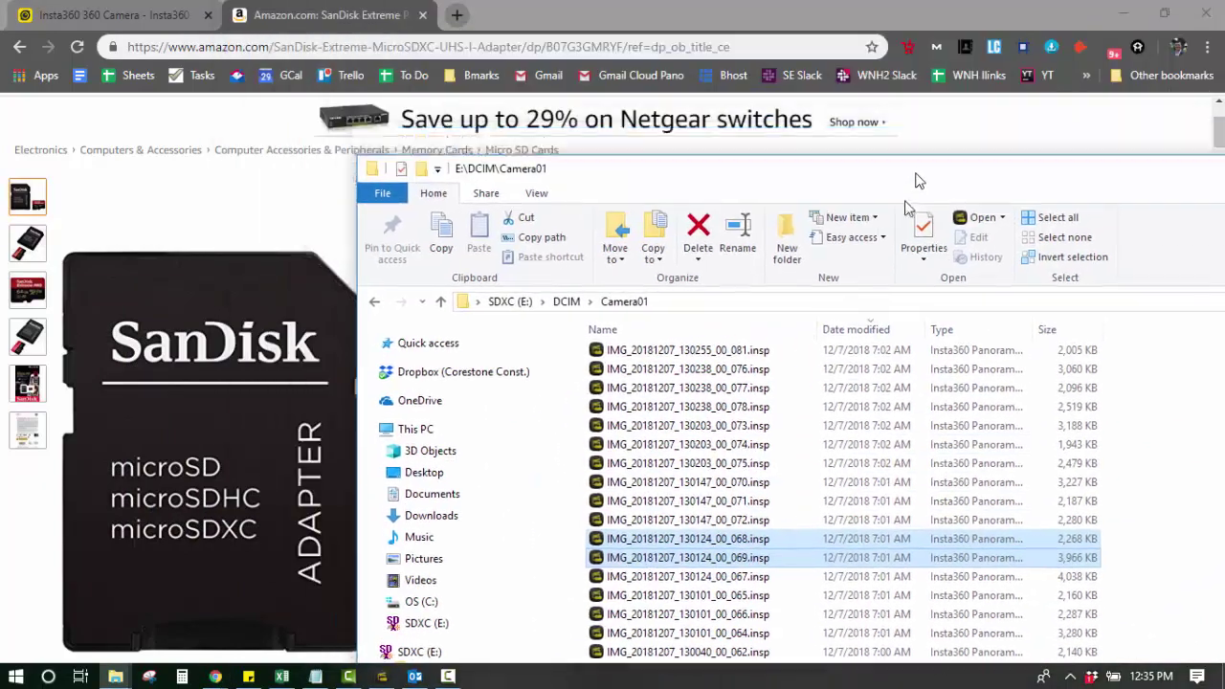
{"action": "left_click_drag", "start_coordinate": [919, 181], "coordinate": [570, 192]}
{"action": "double_click", "coordinate": [571, 192]}
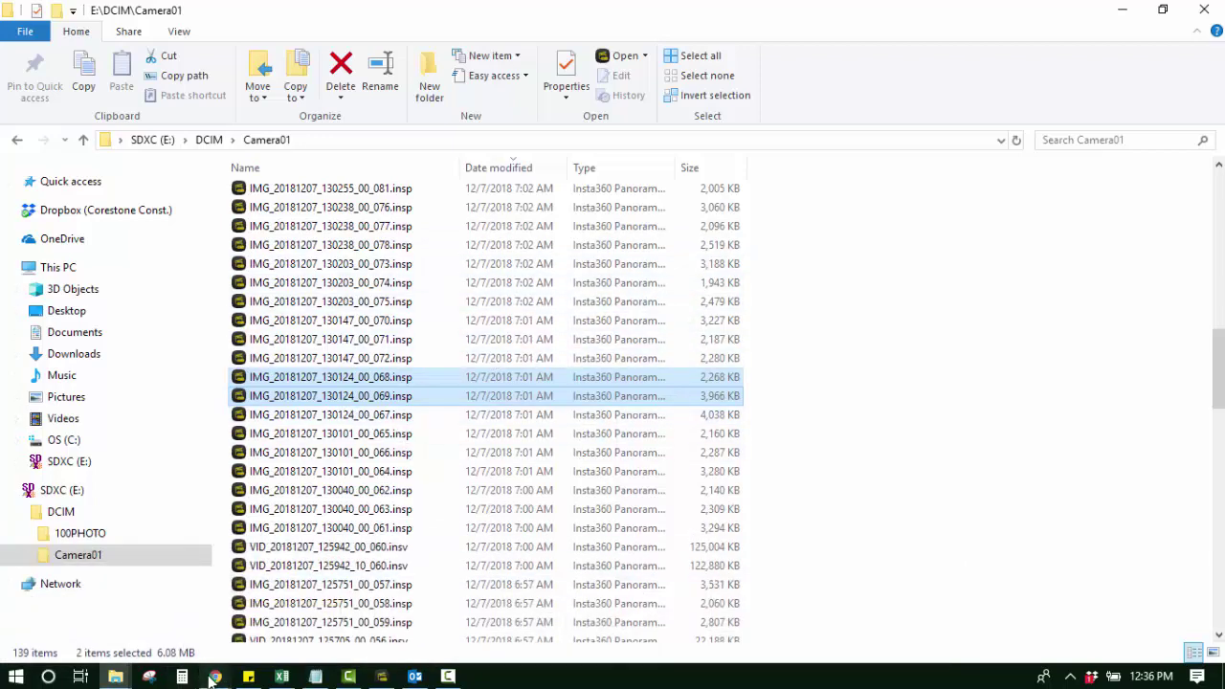
Switch to Chrome and review the Insta360 ONE X downloads, from the camera control app to the Insta360 Studio 2019 editing software.
{"action": "mouse_move", "coordinate": [214, 677]}
{"action": "mouse_move", "coordinate": [276, 612]}
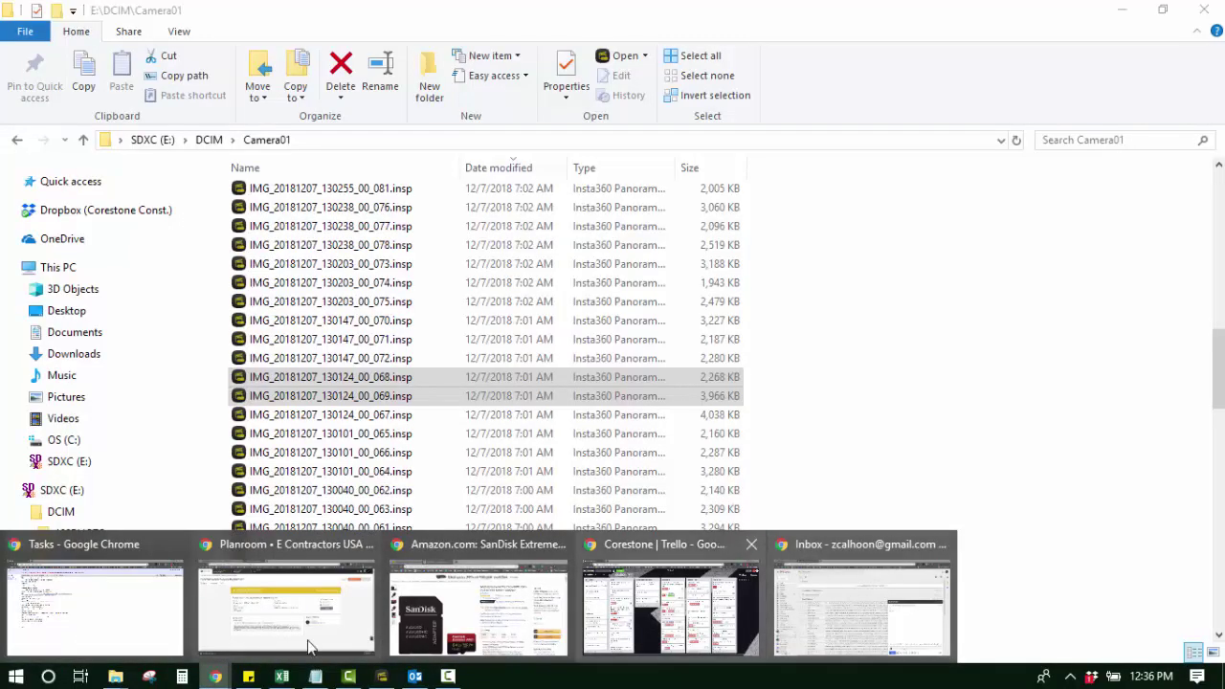
{"action": "left_click", "coordinate": [530, 623]}
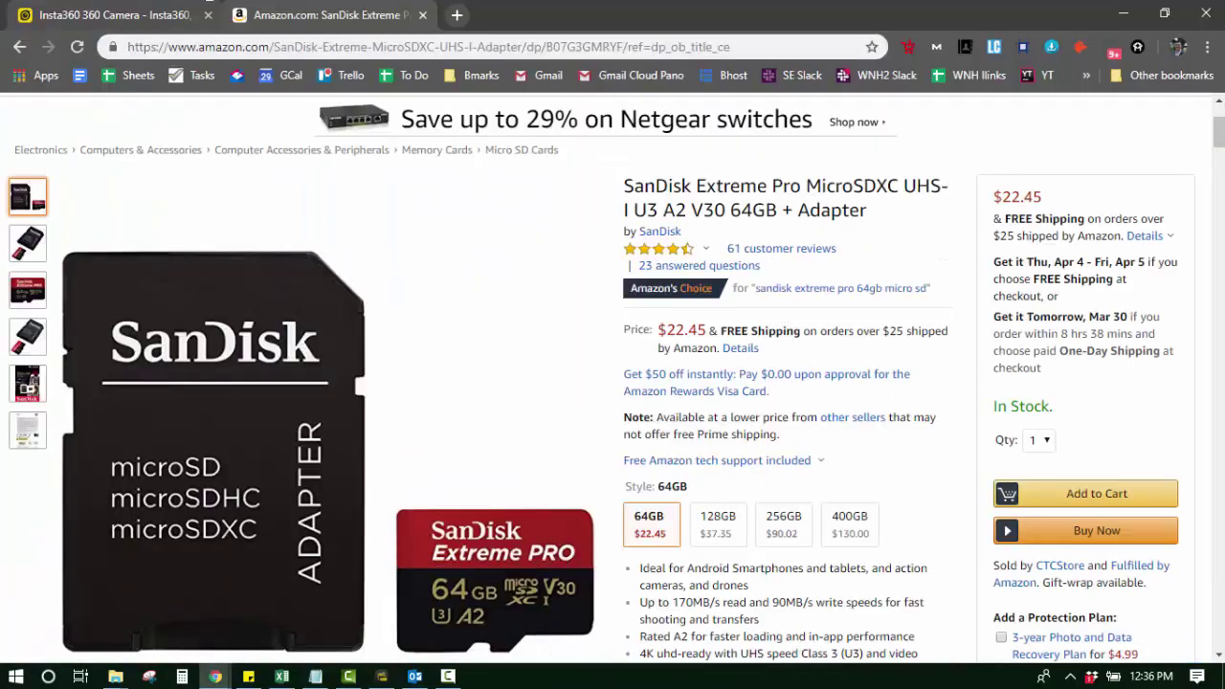
{"action": "left_click", "coordinate": [153, 17]}
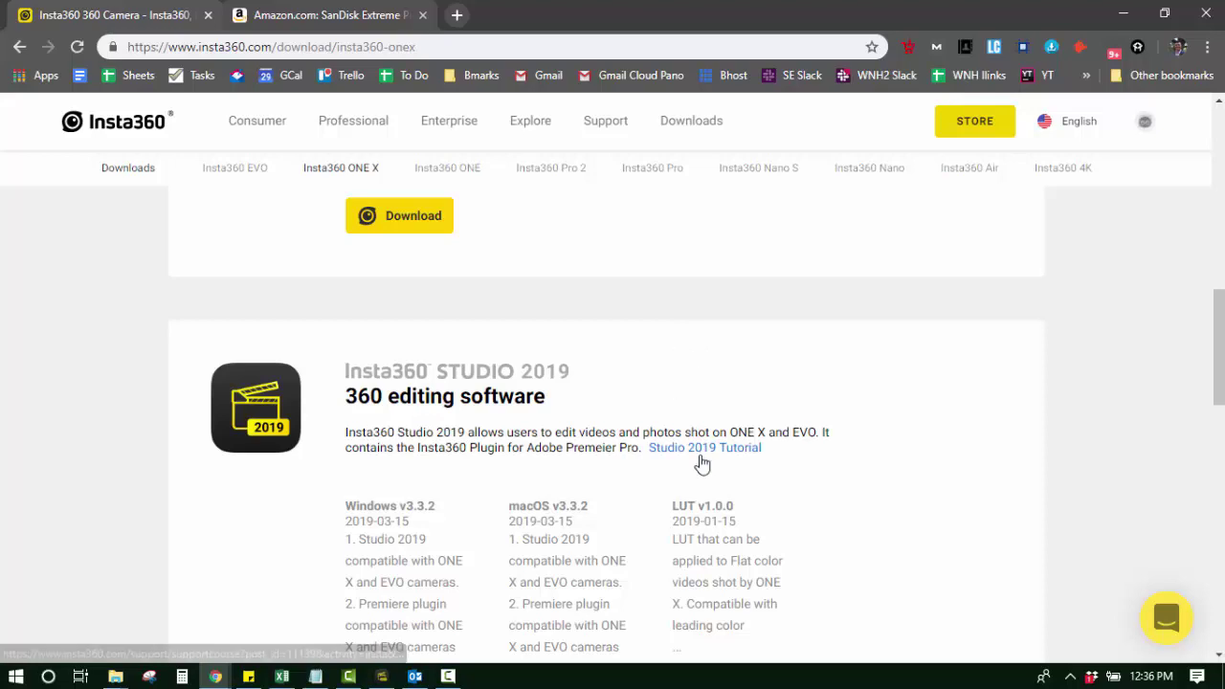
{"action": "scroll", "coordinate": [634, 402], "scroll_direction": "down", "scroll_amount": 5}
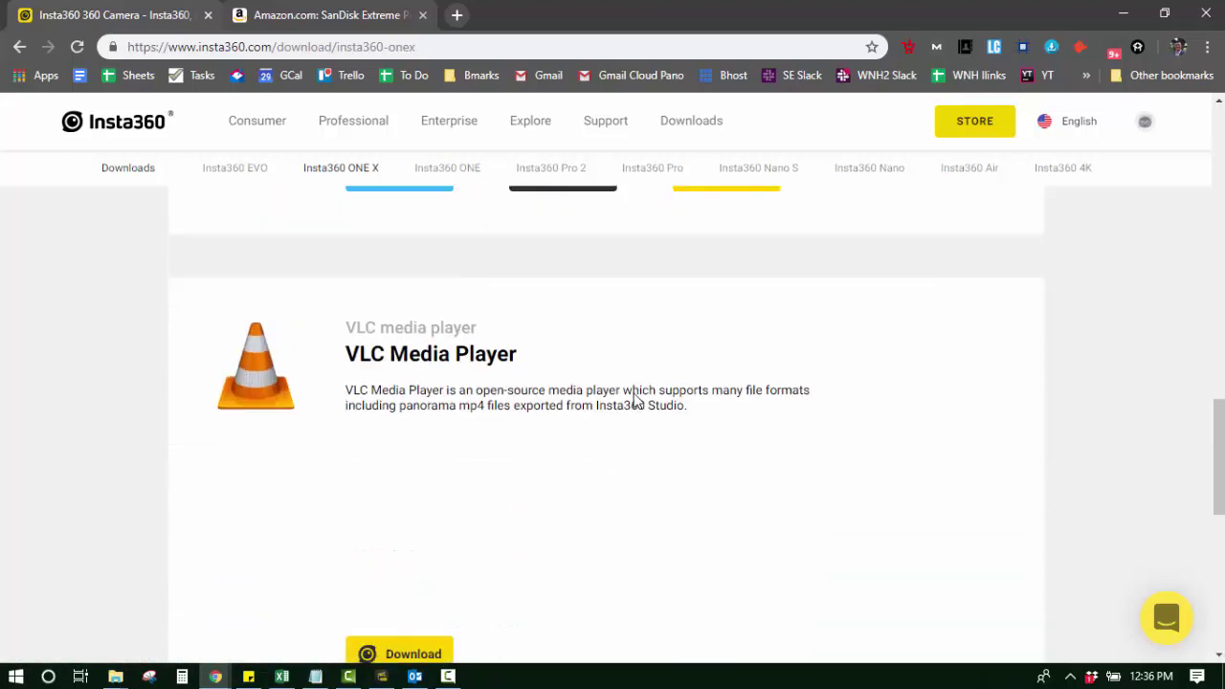
{"action": "scroll", "coordinate": [635, 393], "scroll_direction": "up", "scroll_amount": 3}
{"action": "scroll", "coordinate": [634, 397], "scroll_direction": "up", "scroll_amount": 8}
{"action": "scroll", "coordinate": [634, 399], "scroll_direction": "down", "scroll_amount": 1}
{"action": "scroll", "coordinate": [631, 402], "scroll_direction": "up", "scroll_amount": 1}
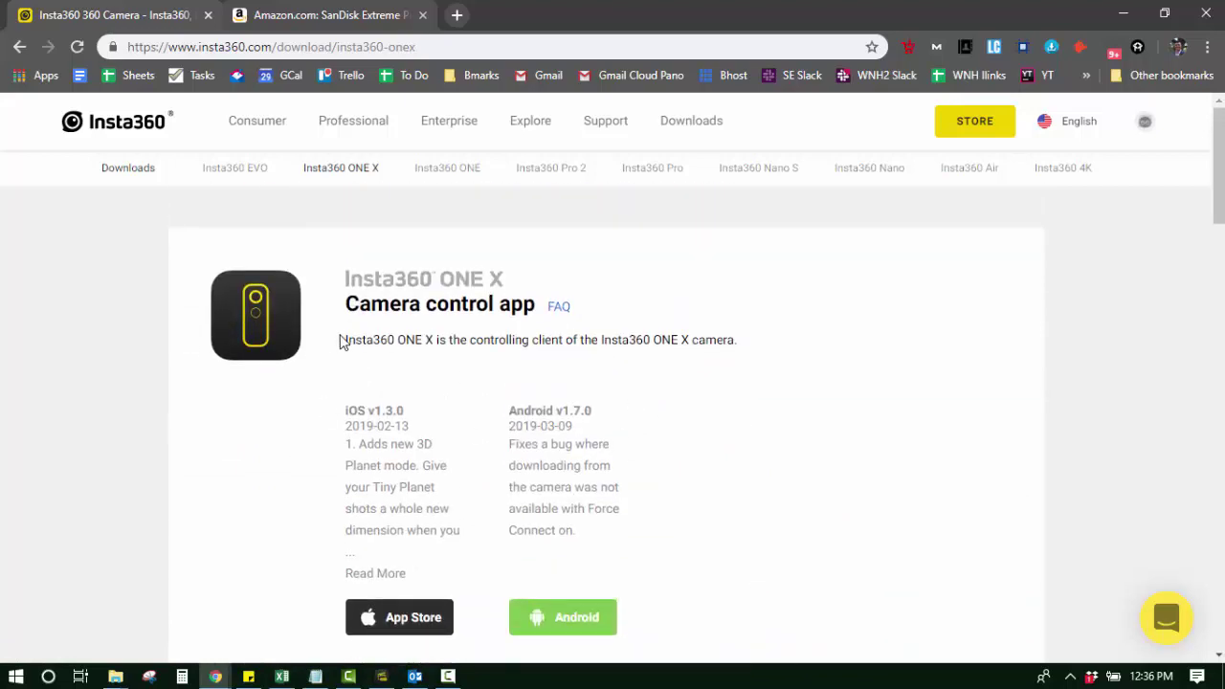
{"action": "scroll", "coordinate": [336, 332], "scroll_direction": "down", "scroll_amount": 5}
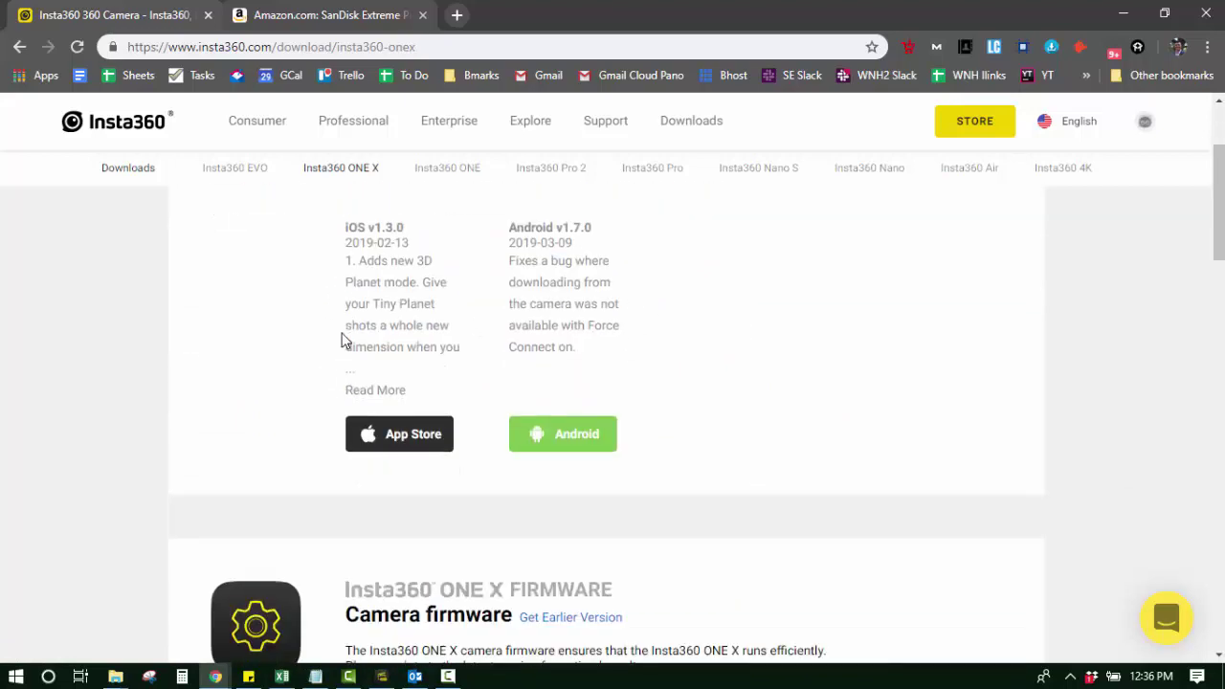
{"action": "scroll", "coordinate": [336, 334], "scroll_direction": "down", "scroll_amount": 5}
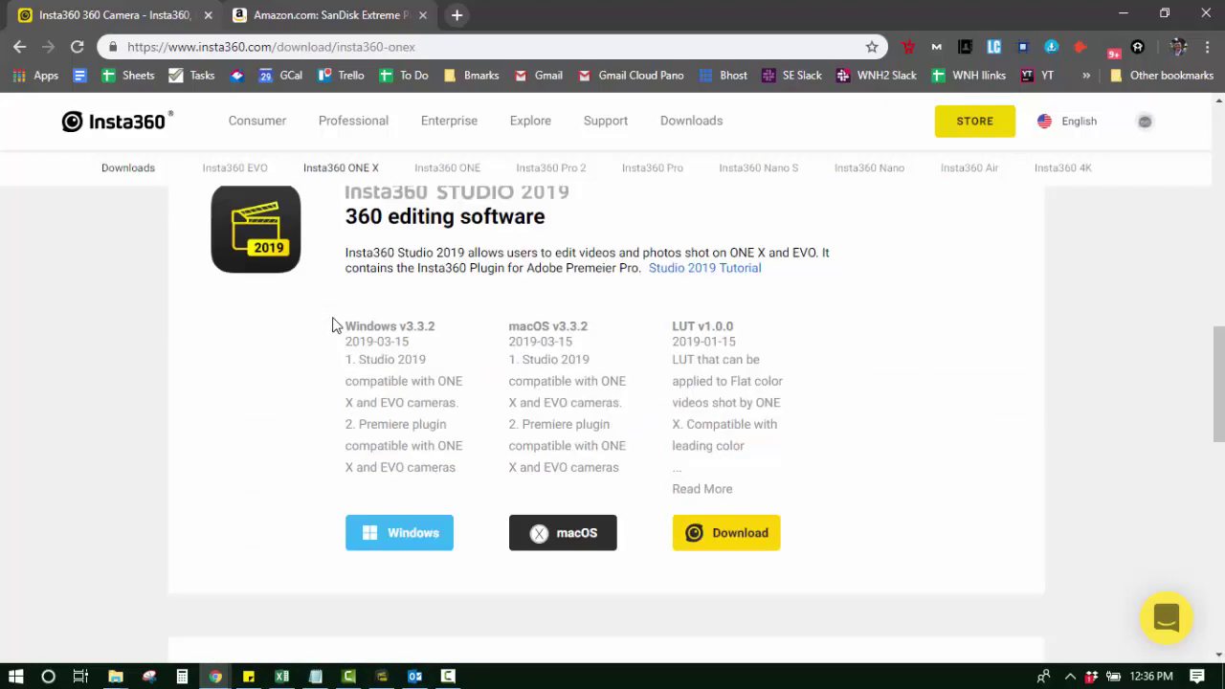
{"action": "scroll", "coordinate": [335, 330], "scroll_direction": "up", "scroll_amount": 2}
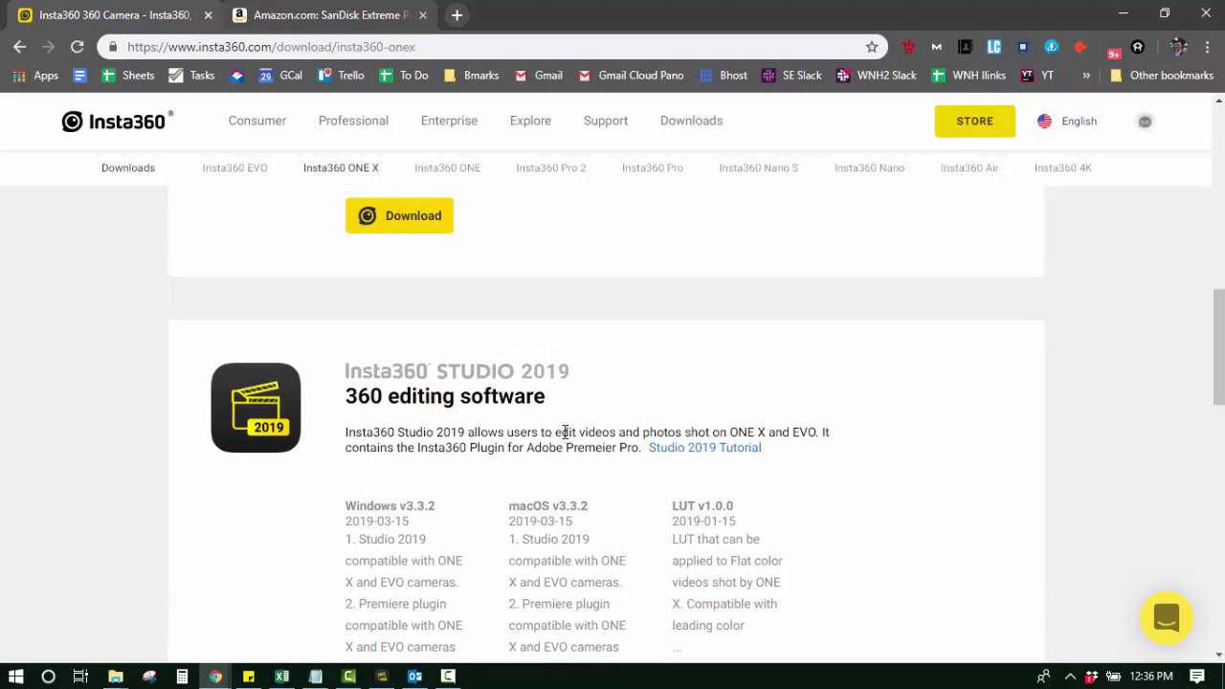
{"action": "scroll", "coordinate": [536, 369], "scroll_direction": "down", "scroll_amount": 2}
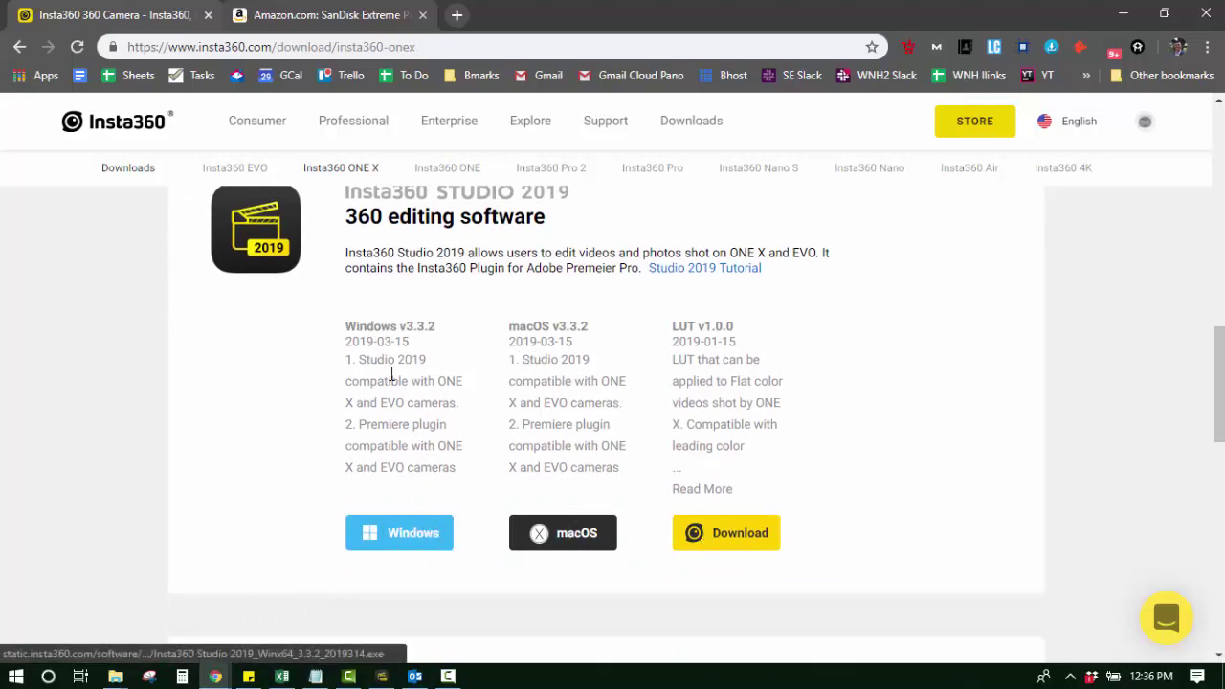
Switch to Insta360 Studio for ONE X to view its main window, and minimize it.
{"action": "mouse_move", "coordinate": [383, 676]}
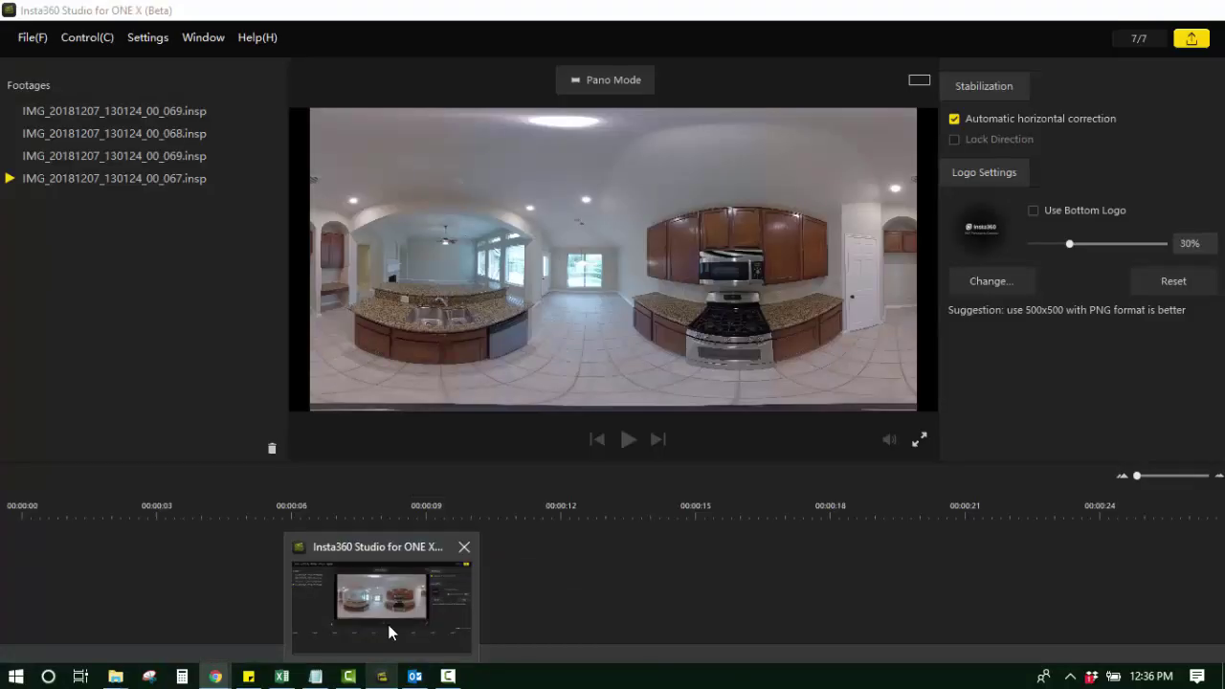
{"action": "left_click", "coordinate": [388, 624]}
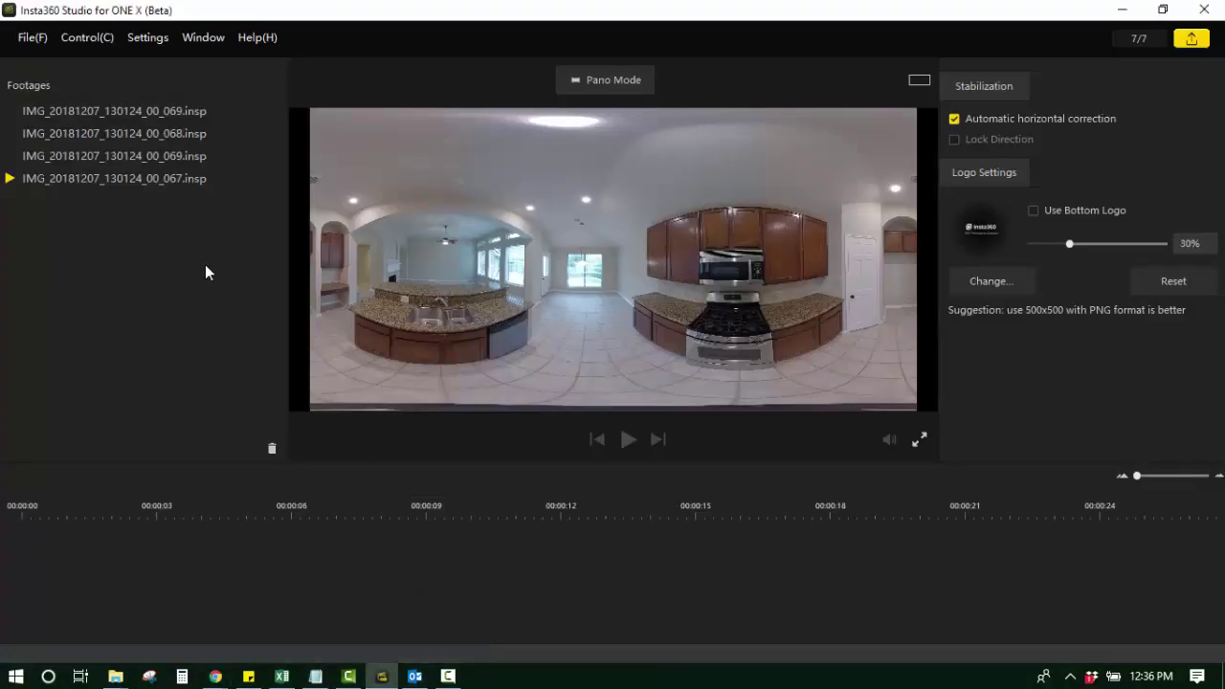
{"action": "left_click", "coordinate": [1124, 12]}
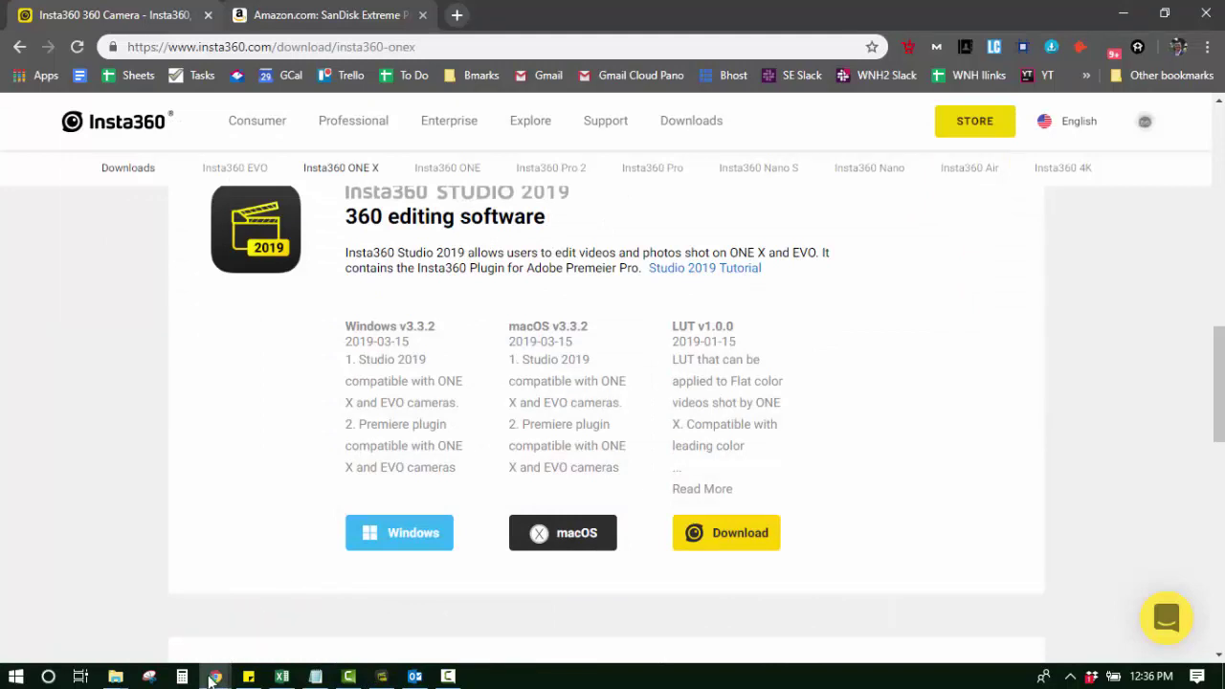
Switch to the Camera01 folder in File Explorer and examine its .insp photos, selecting a range from IMG_20181207_130203_00_075 to IMG_20181207_130101_00_064 and a single photo.
{"action": "mouse_move", "coordinate": [115, 678]}
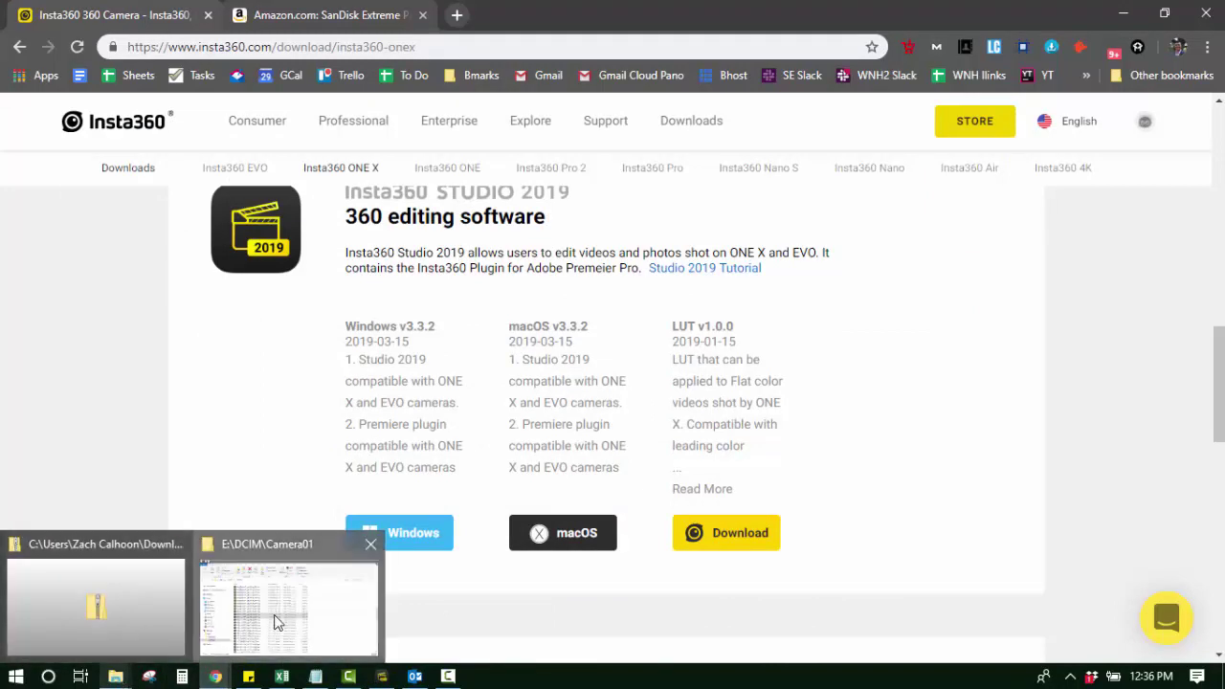
{"action": "left_click", "coordinate": [276, 622]}
{"action": "left_click", "coordinate": [397, 395]}
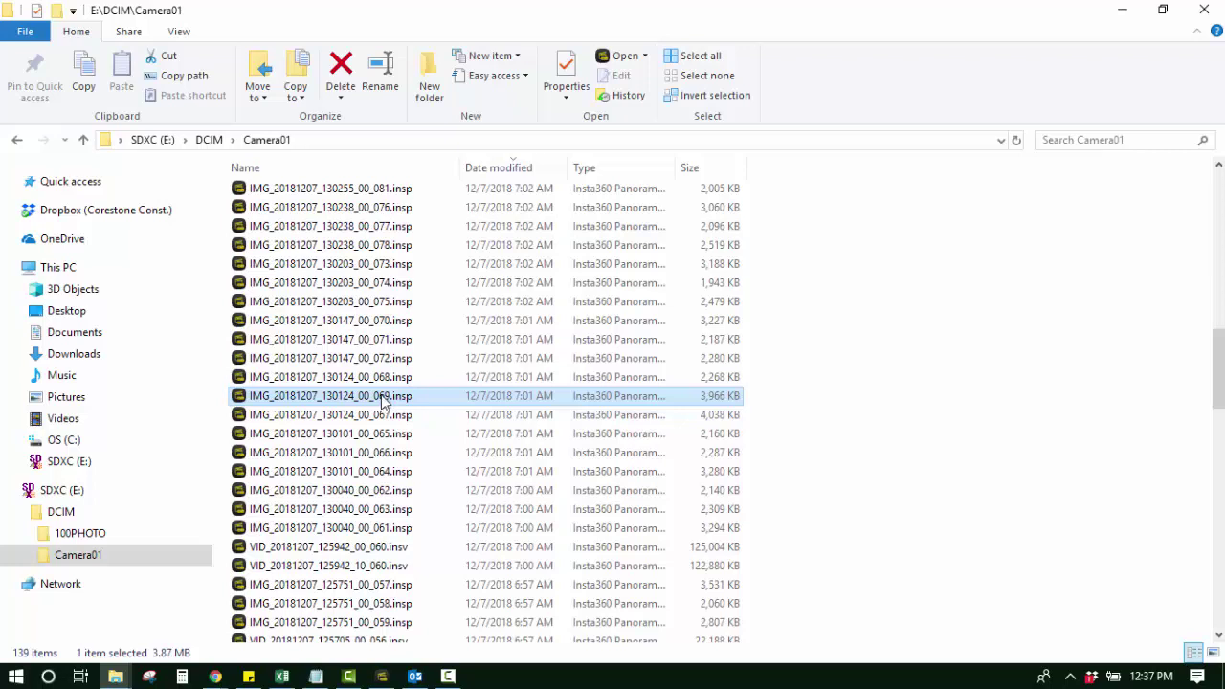
{"action": "left_click", "coordinate": [383, 301]}
{"action": "left_click", "coordinate": [371, 474], "text": "shift"}
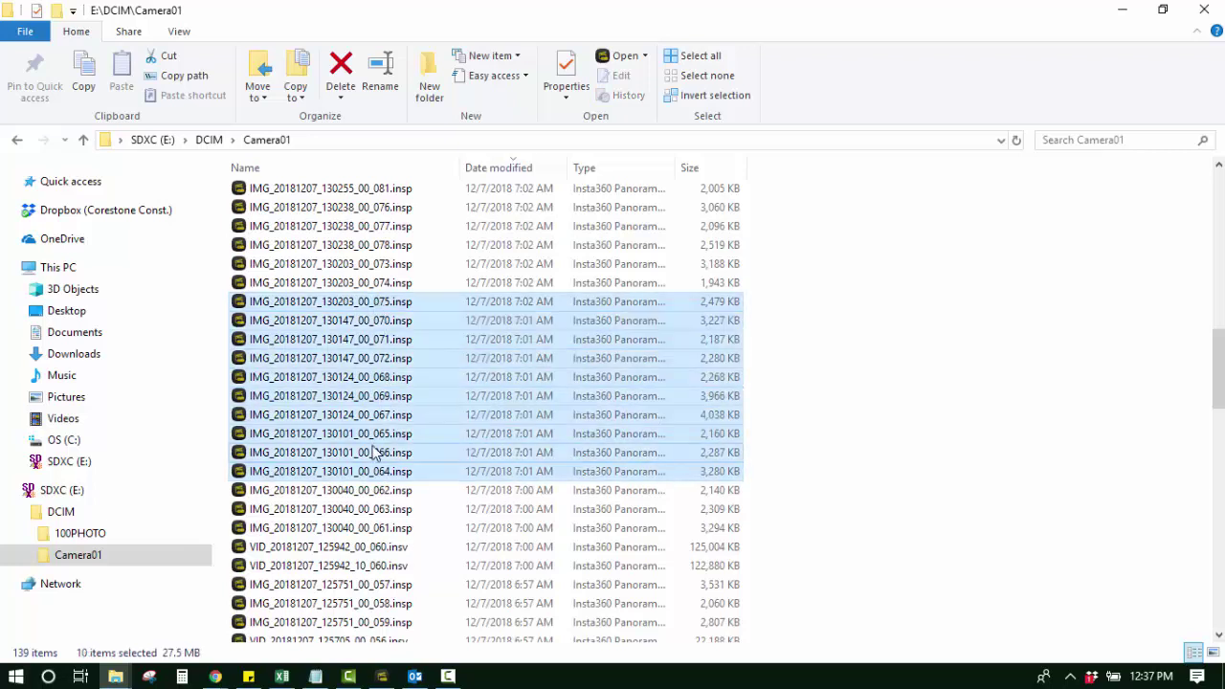
{"action": "left_click", "coordinate": [375, 452]}
{"action": "left_click", "coordinate": [372, 399]}
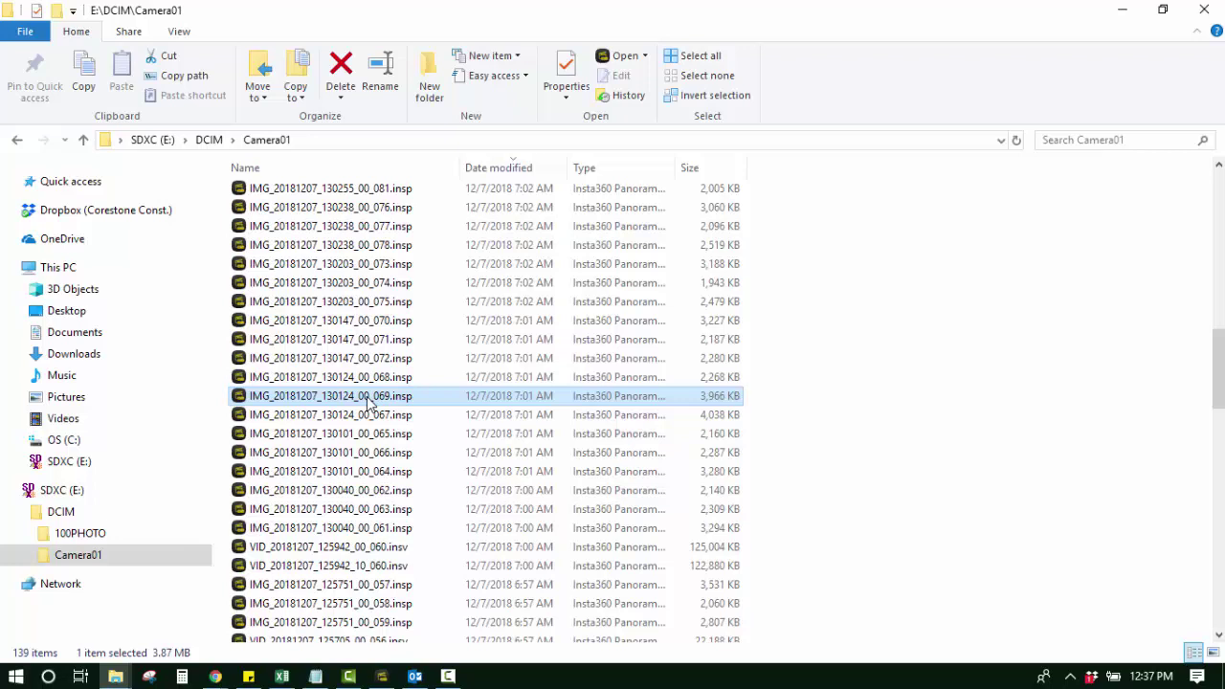
Open IMG_20181207_130124_00_067.insp from the Camera01 folder in Insta360 Studio for ONE X and maximize the window.
{"action": "double_click", "coordinate": [371, 400]}
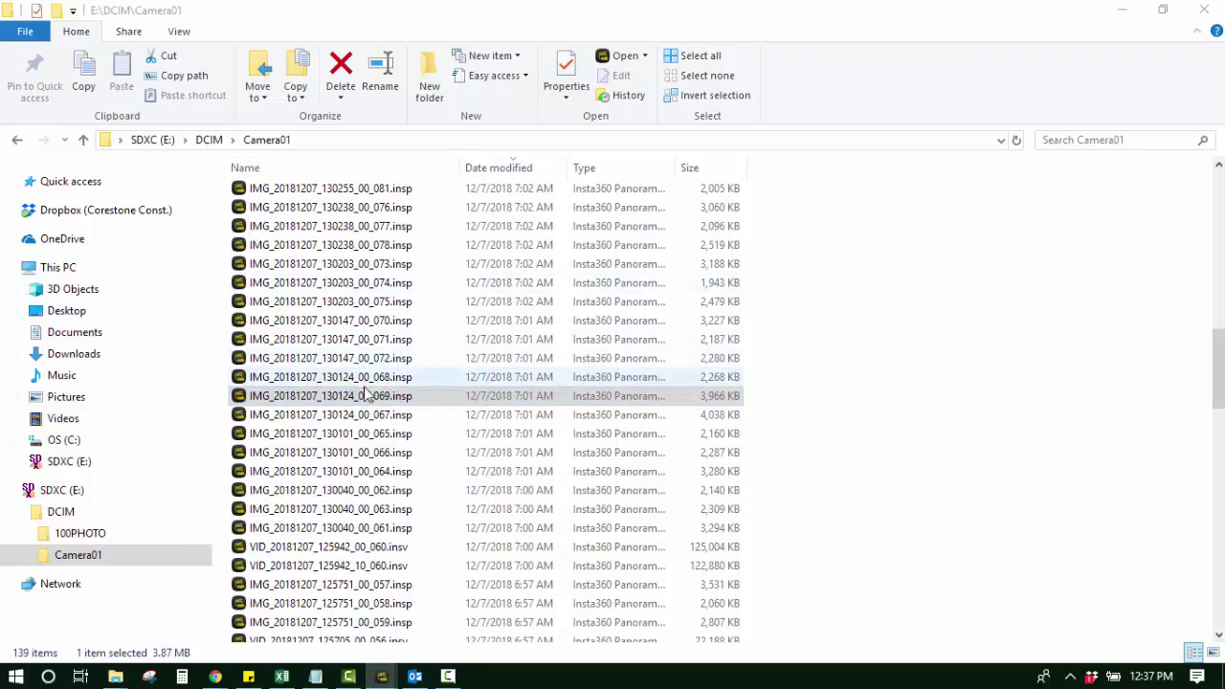
{"action": "left_click", "coordinate": [366, 422]}
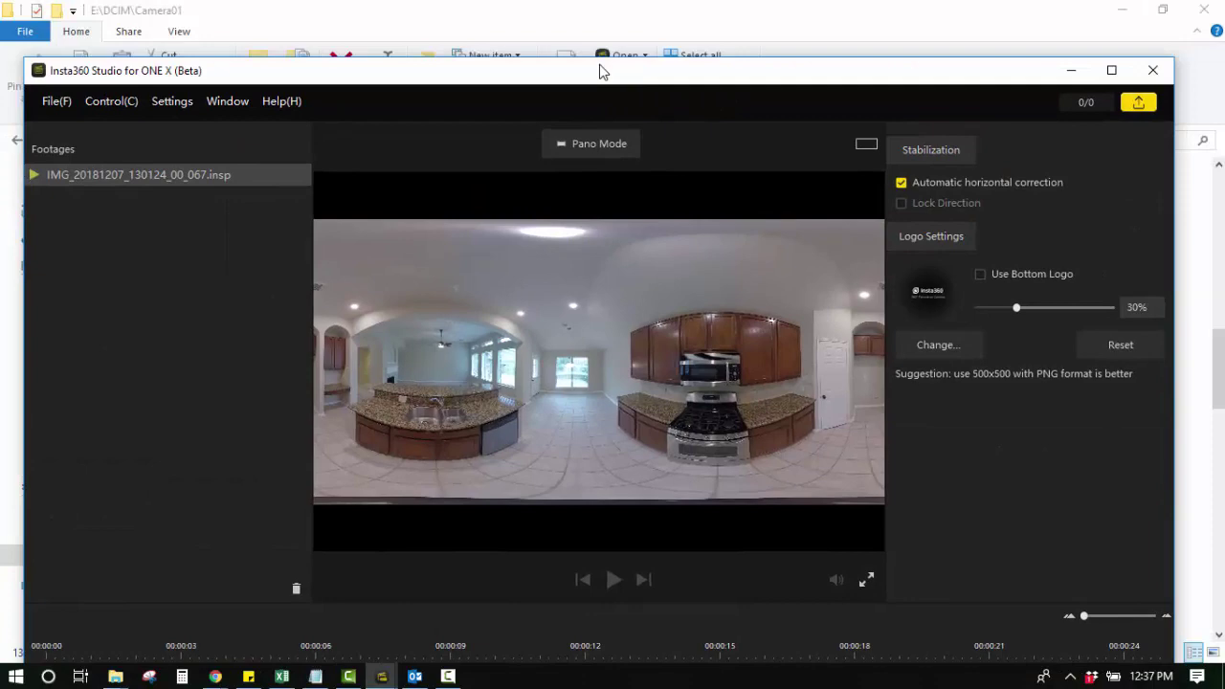
{"action": "double_click", "coordinate": [602, 72]}
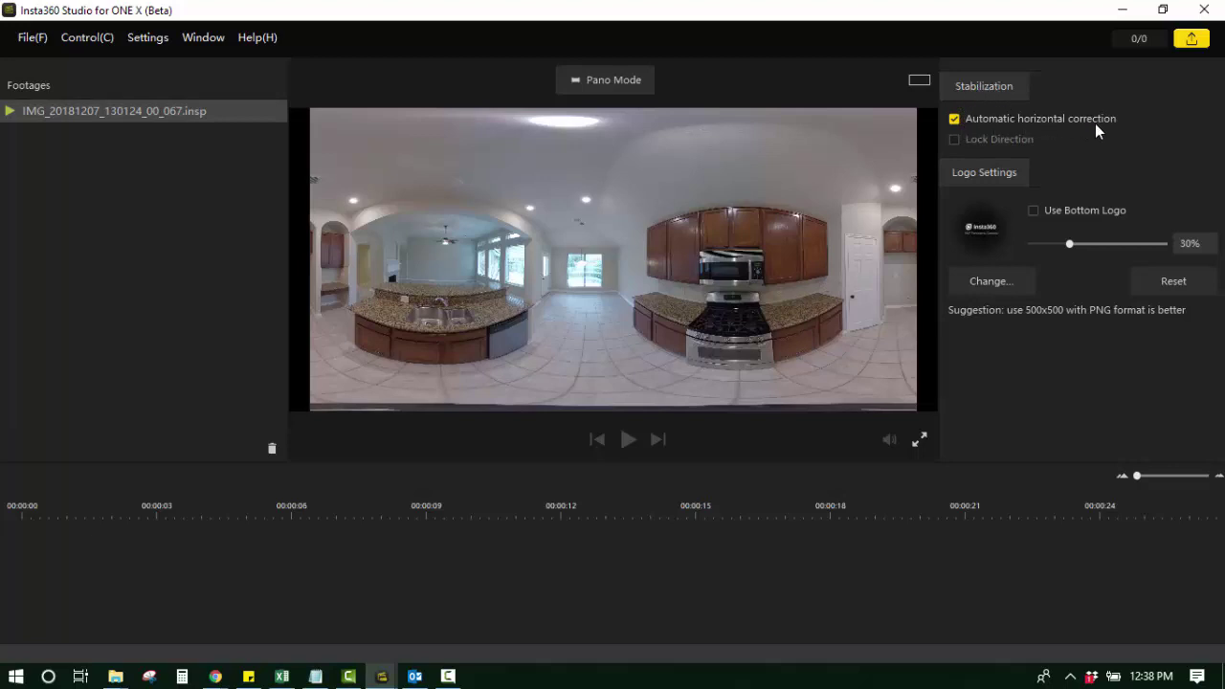
Compare the kitchen panorama with and without automatic horizontal correction, leaving the correction enabled.
{"action": "left_click", "coordinate": [955, 120]}
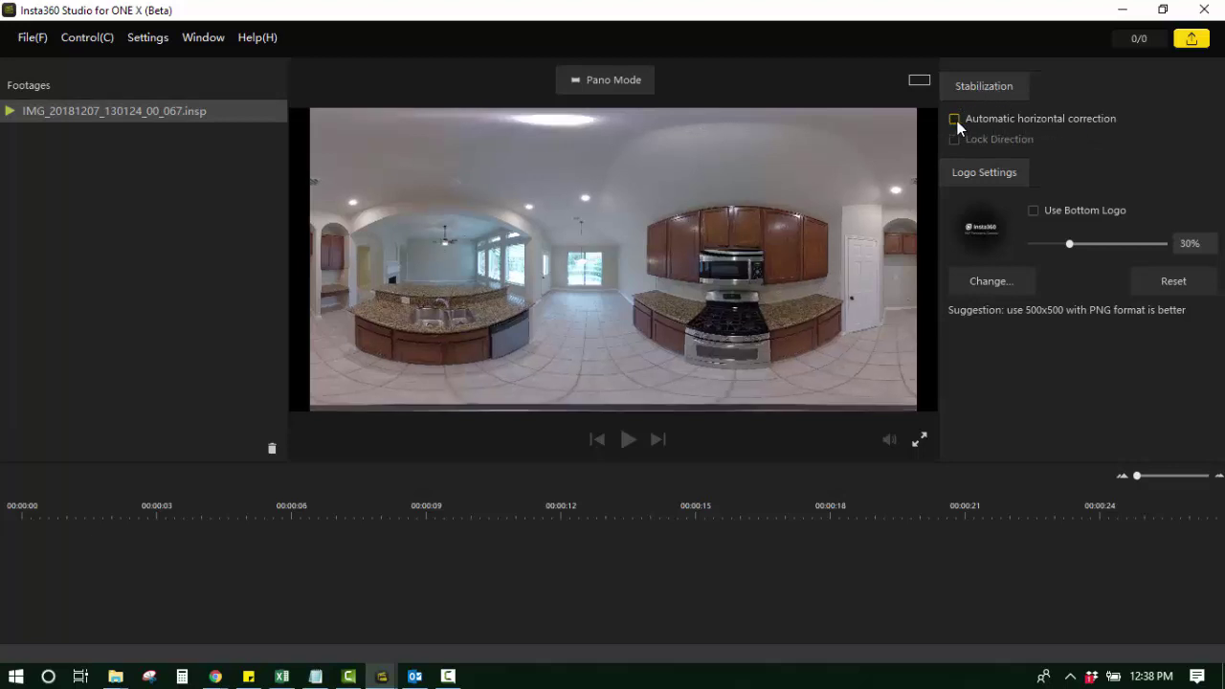
{"action": "left_click", "coordinate": [955, 120]}
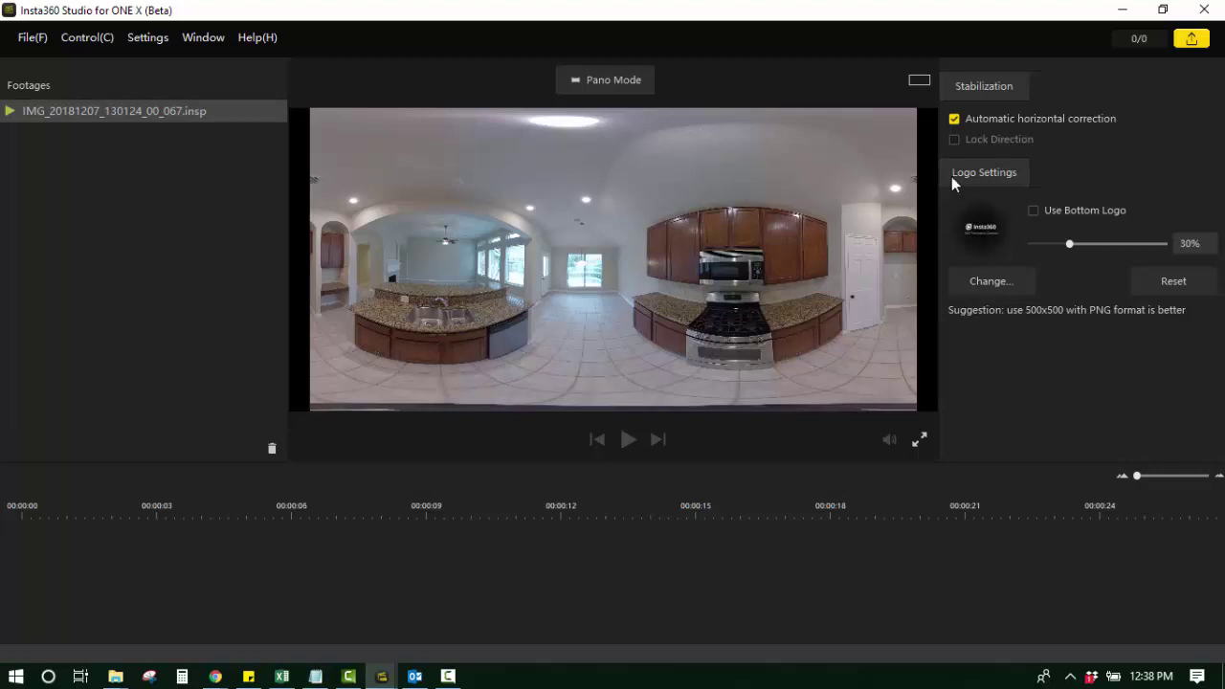
{"action": "left_click", "coordinate": [955, 122]}
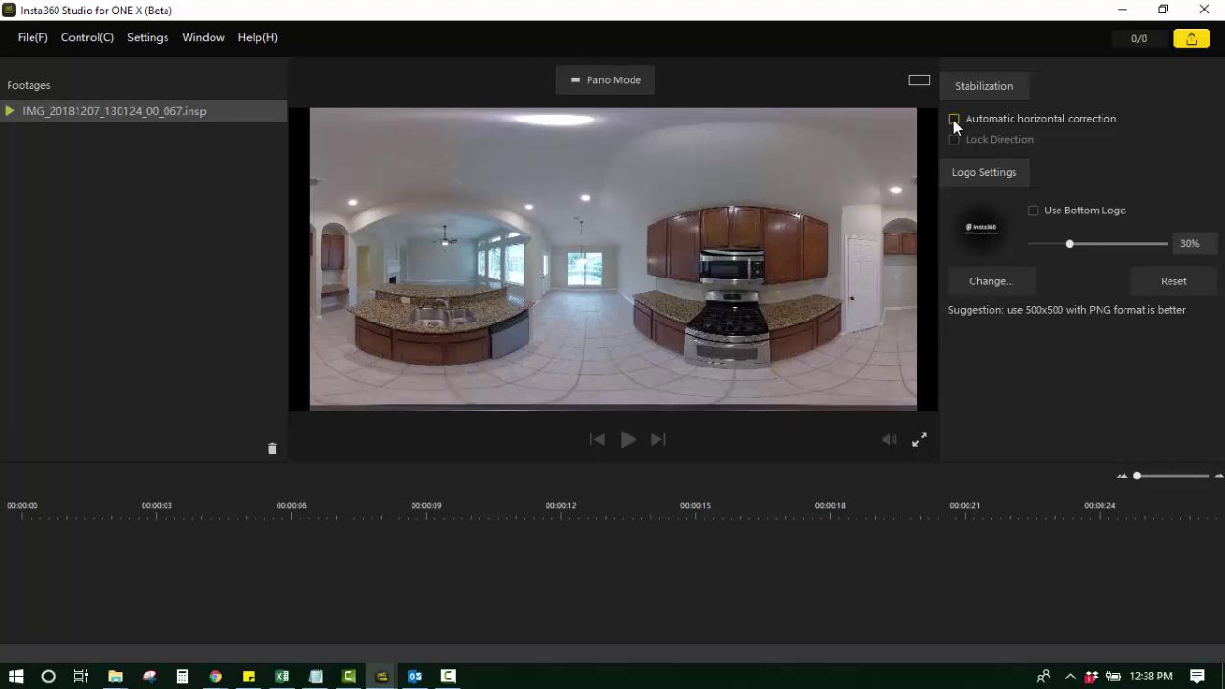
{"action": "left_click", "coordinate": [954, 121]}
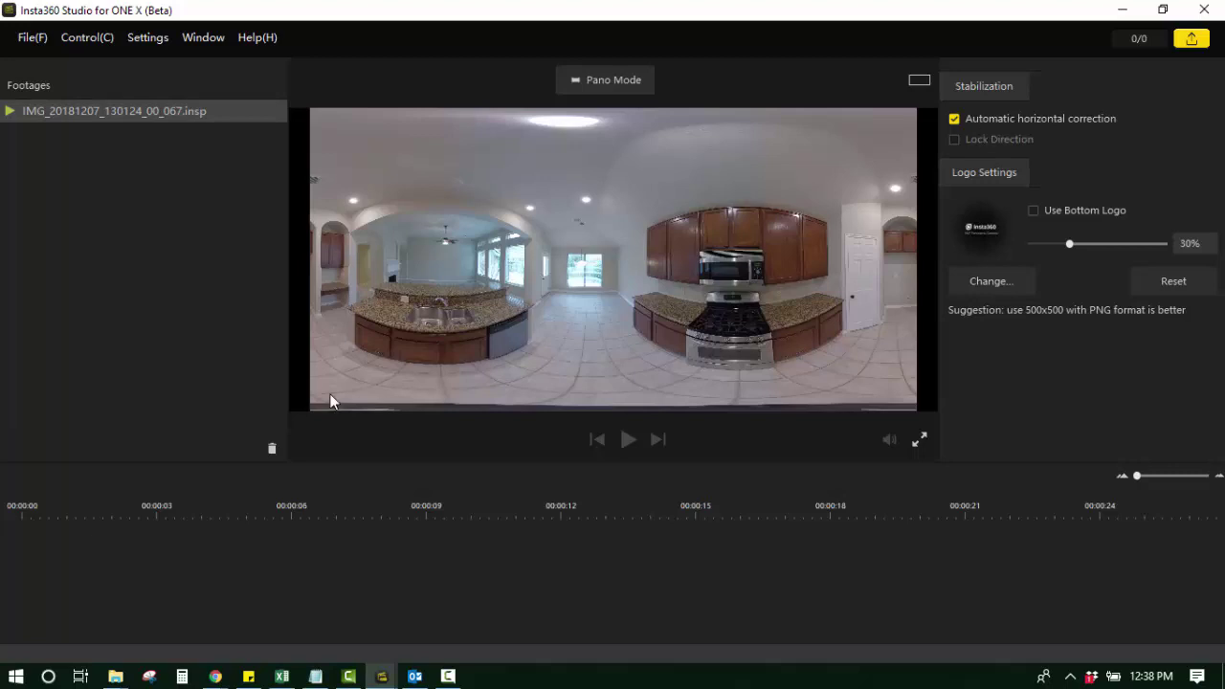
Export the IMG_20181207_130124_00_067.insp footage as a JPG image named kitchen.jpg, saved to the Desktop.
{"action": "left_click", "coordinate": [38, 43]}
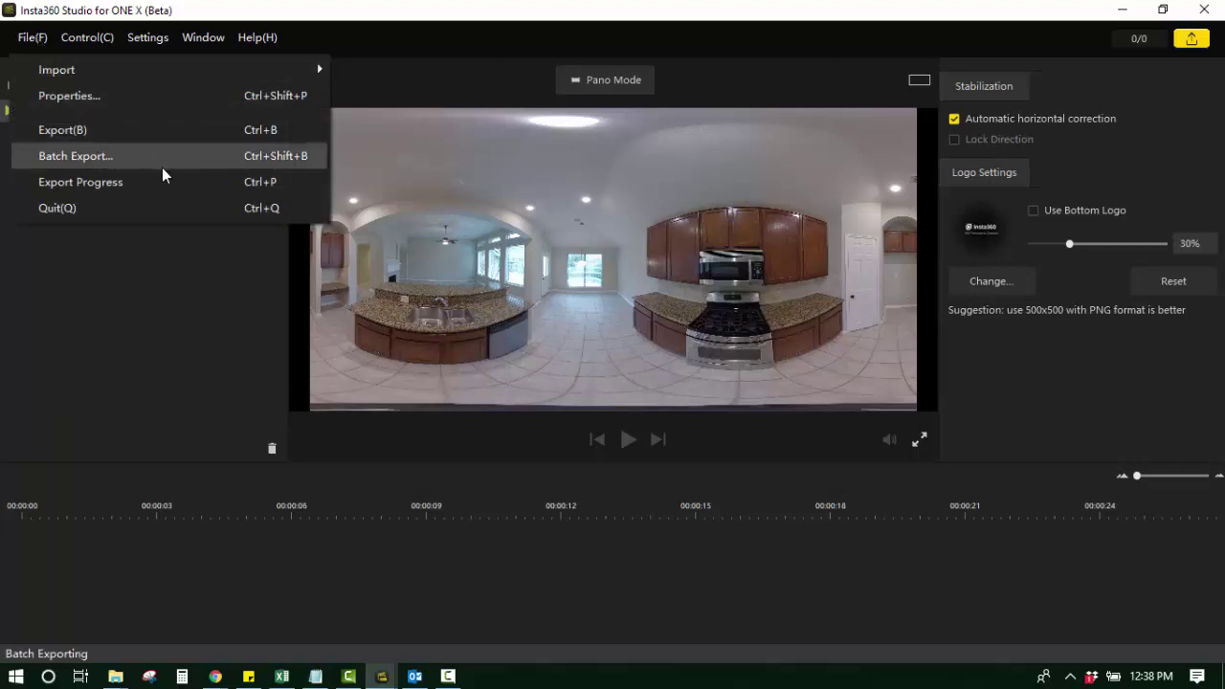
{"action": "left_click", "coordinate": [144, 135]}
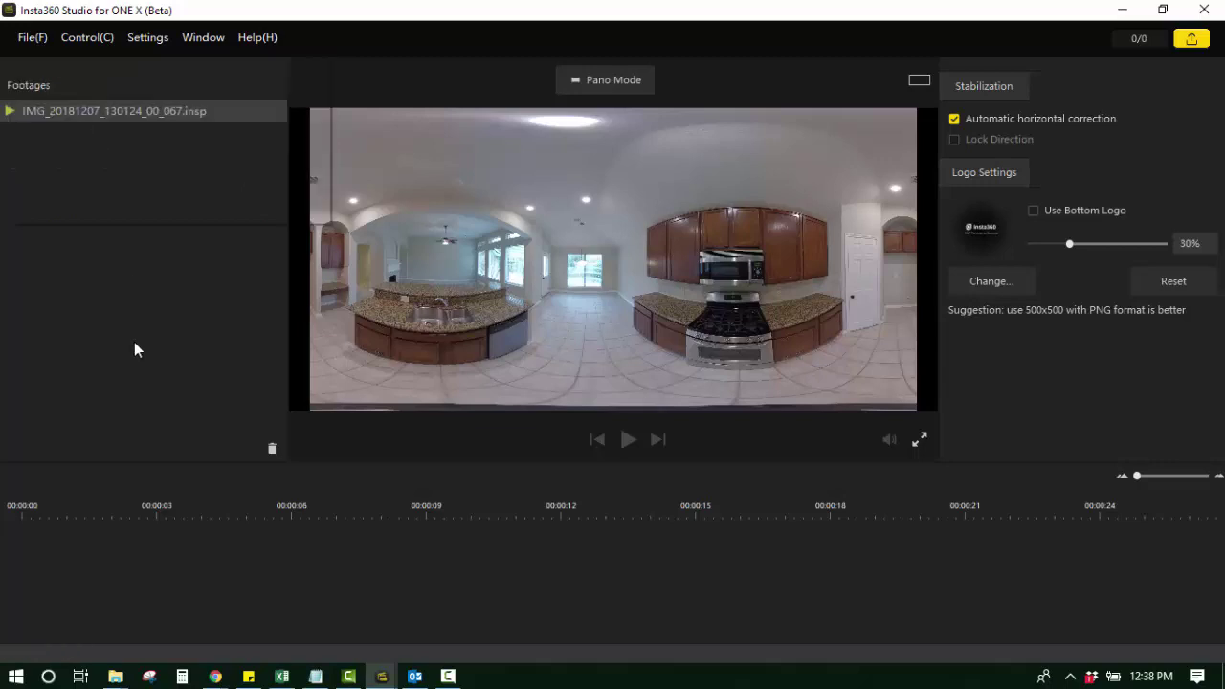
{"action": "right_click", "coordinate": [74, 109]}
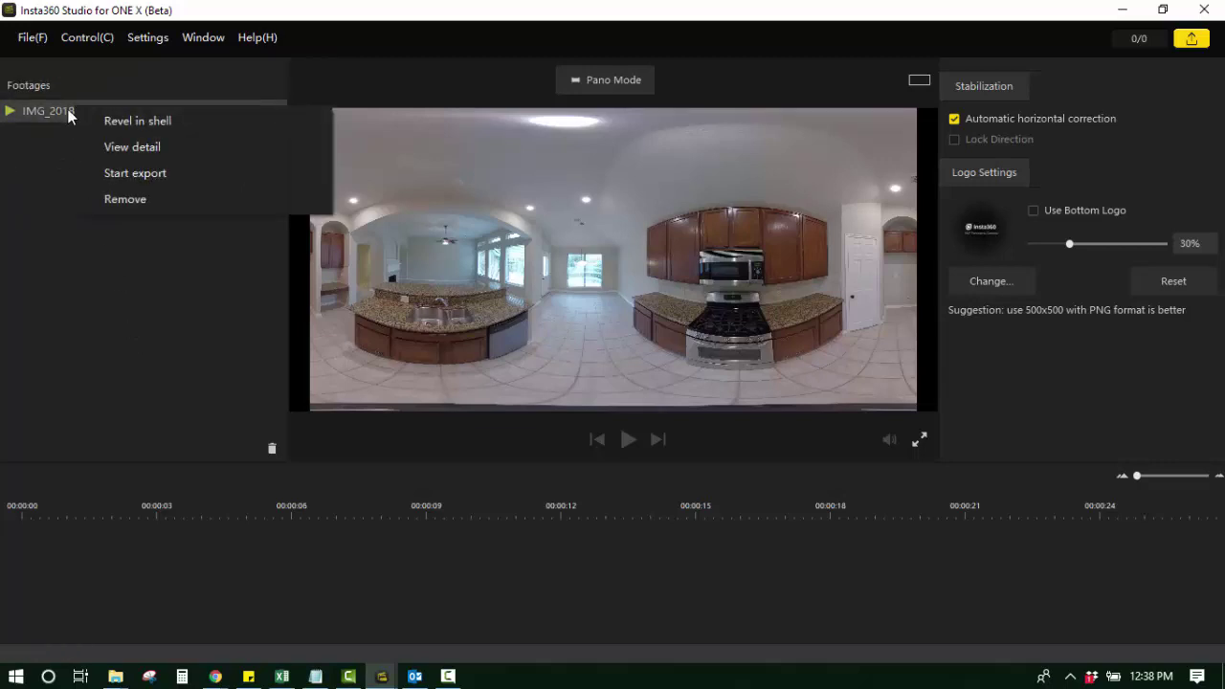
{"action": "left_click", "coordinate": [141, 175]}
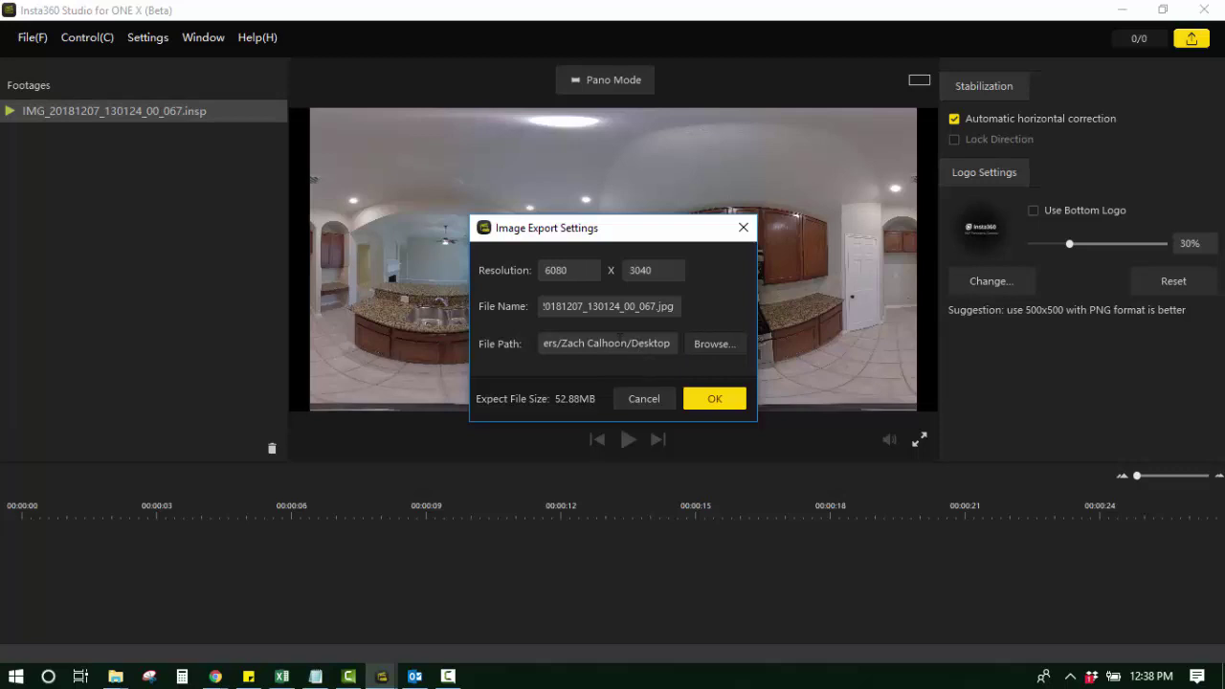
{"action": "double_click", "coordinate": [605, 307]}
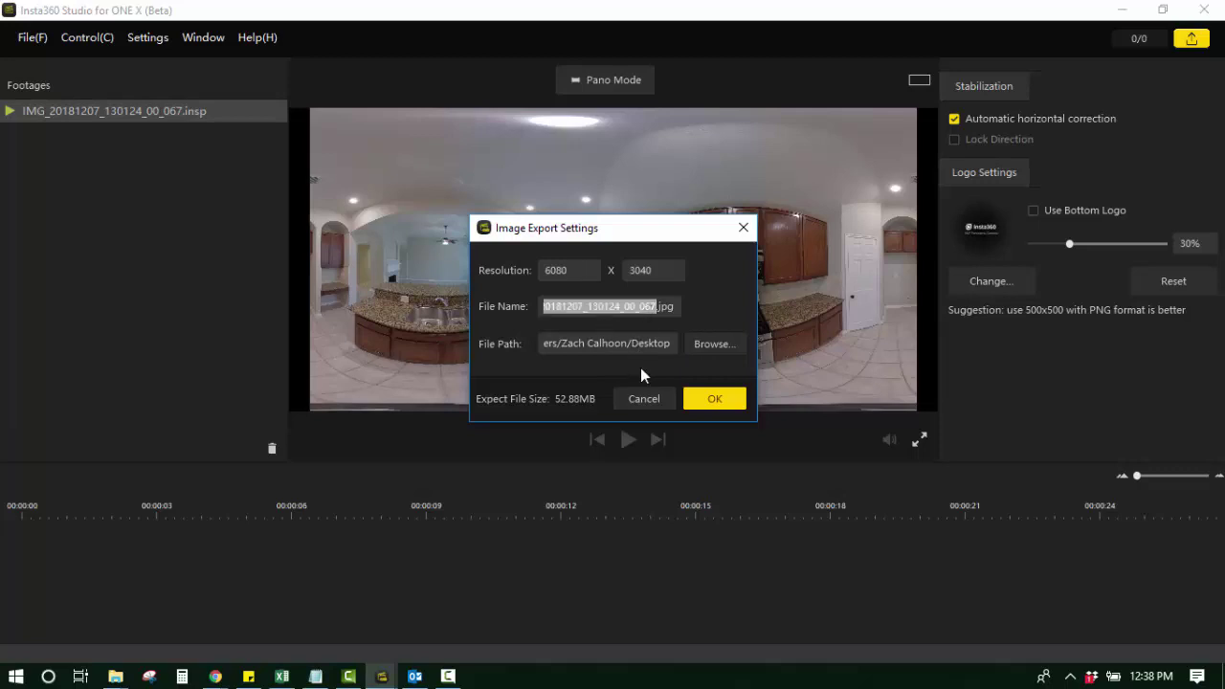
{"action": "type", "text": "kitchen"}
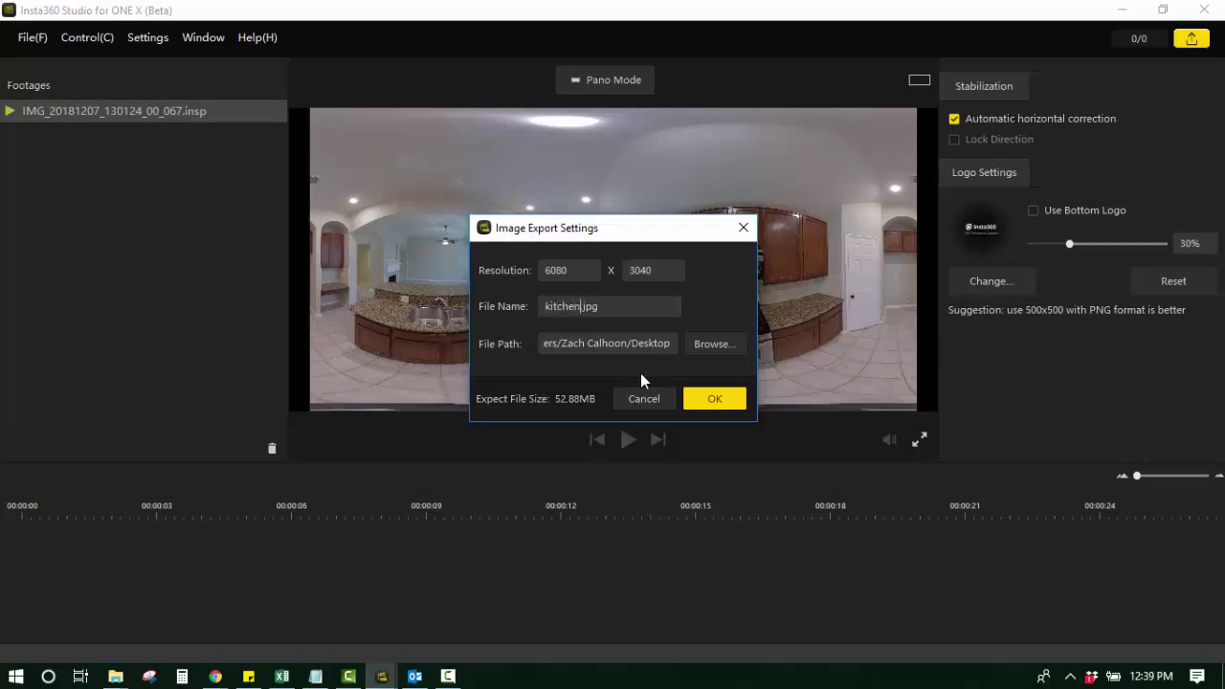
{"action": "left_click", "coordinate": [714, 400]}
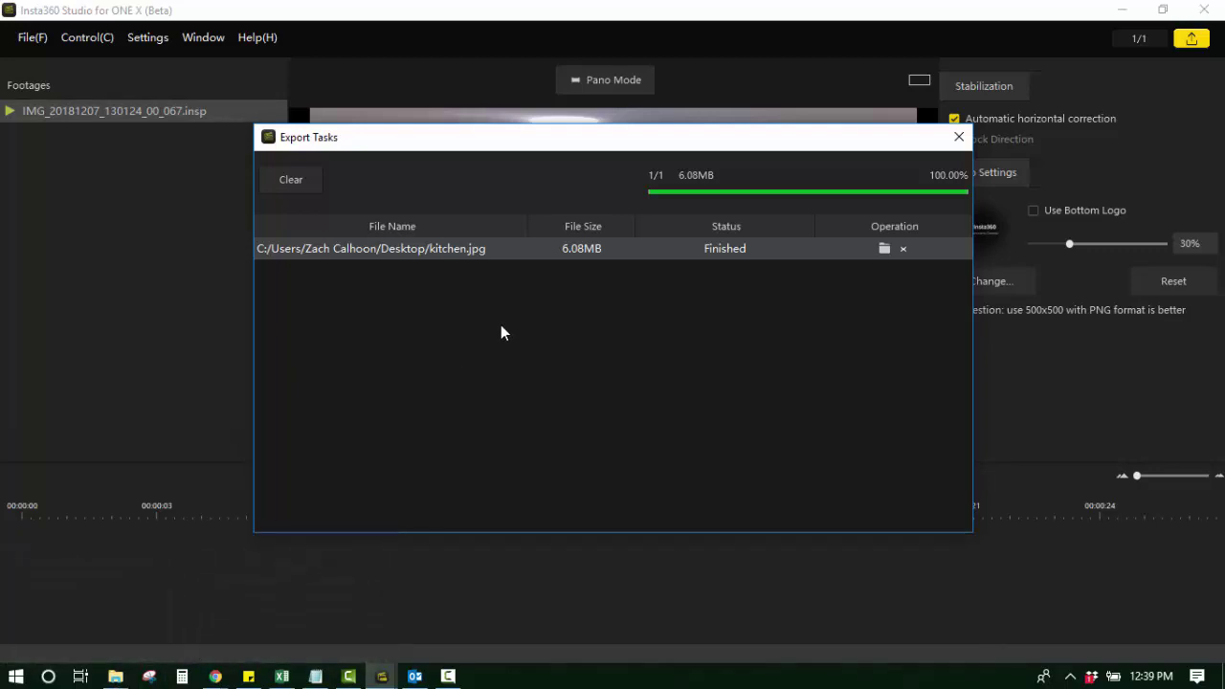
Switch to Chrome's Insta360 ONE X downloads page at the Studio 2019 editing software.
{"action": "left_click", "coordinate": [217, 676]}
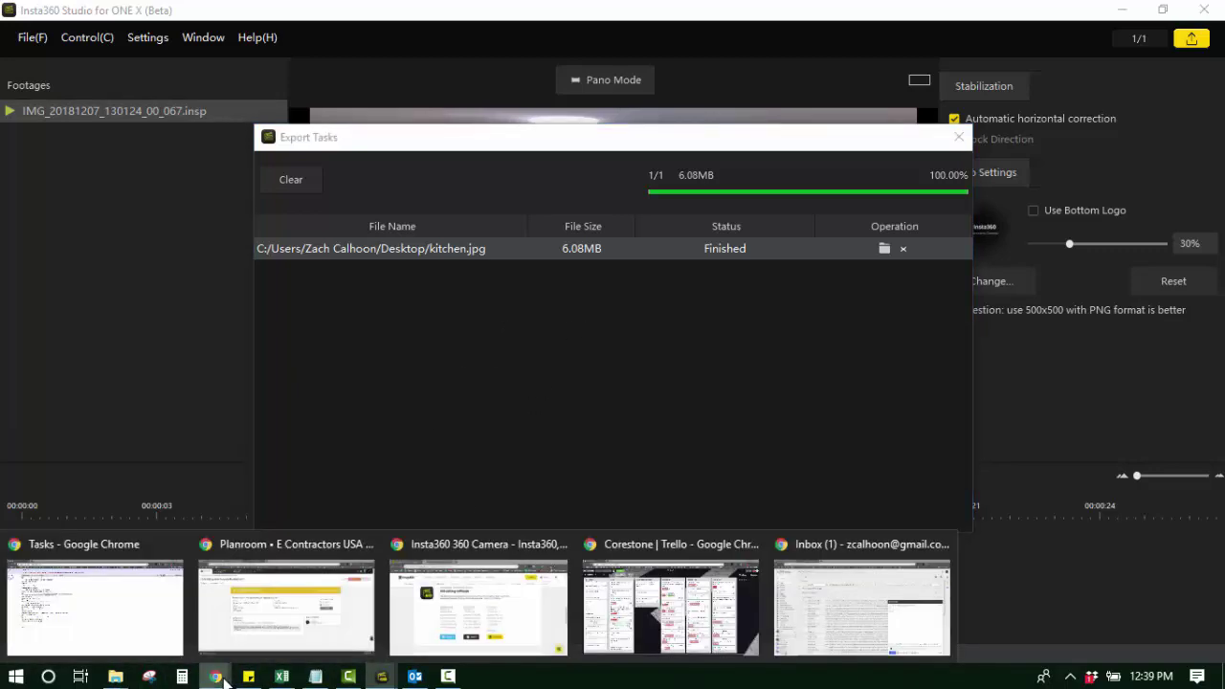
{"action": "left_click", "coordinate": [479, 607]}
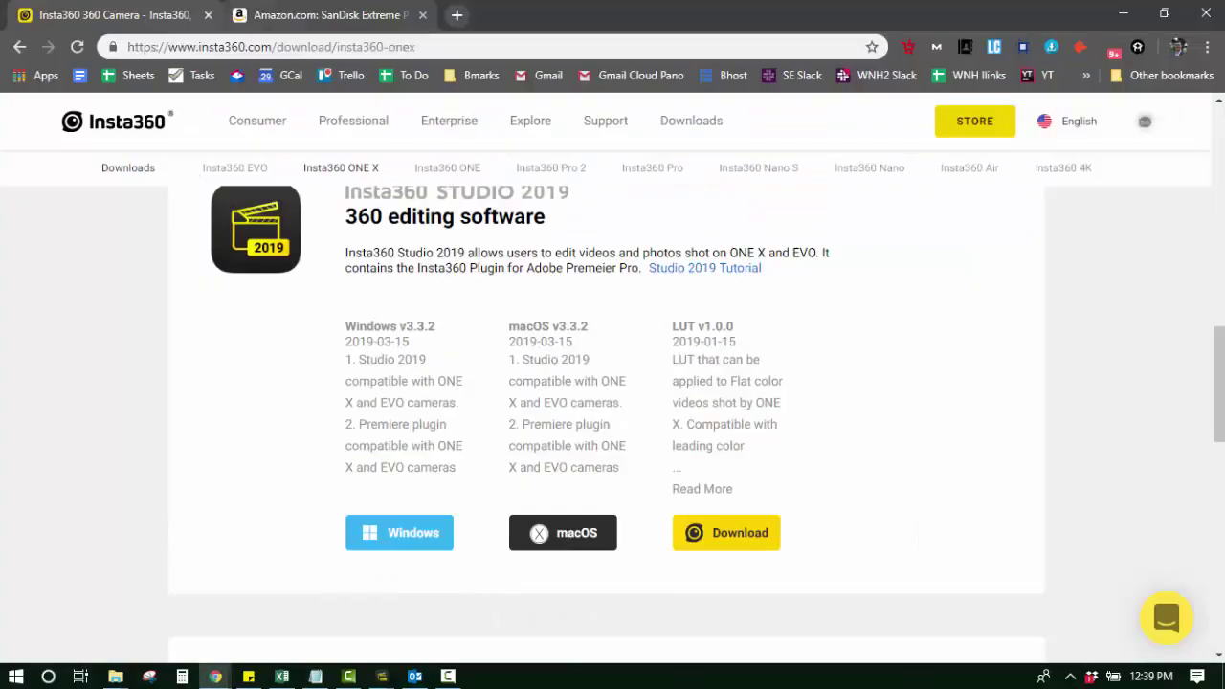
Open app.cloudpano.com in a new browser tab and create a tour named Test tour.
{"action": "left_click", "coordinate": [459, 18]}
{"action": "type", "text": "app.cloudpano.com"}
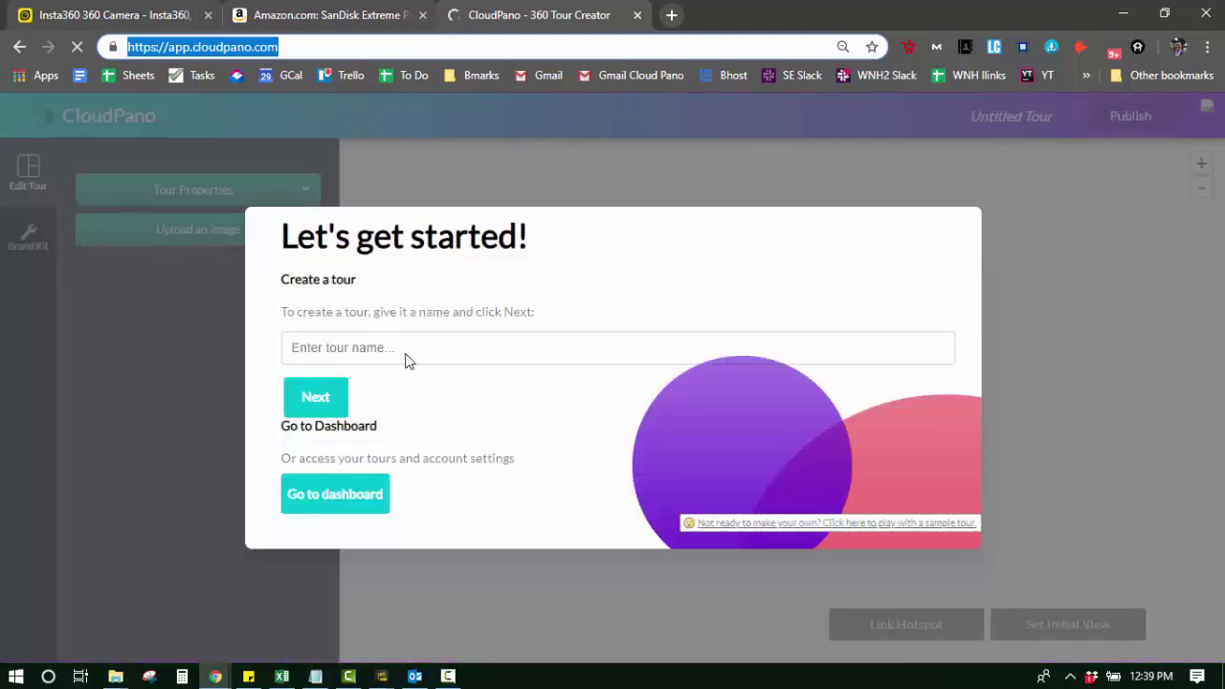
{"action": "left_click", "coordinate": [402, 347]}
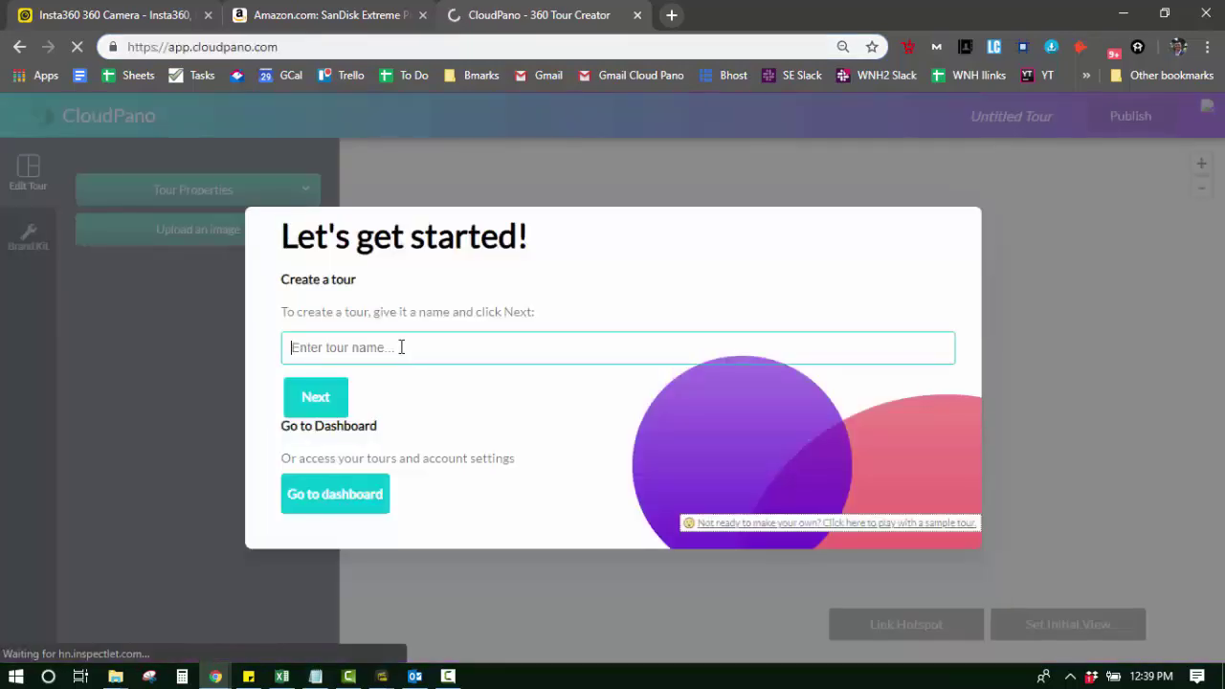
{"action": "type", "text": "Test tour"}
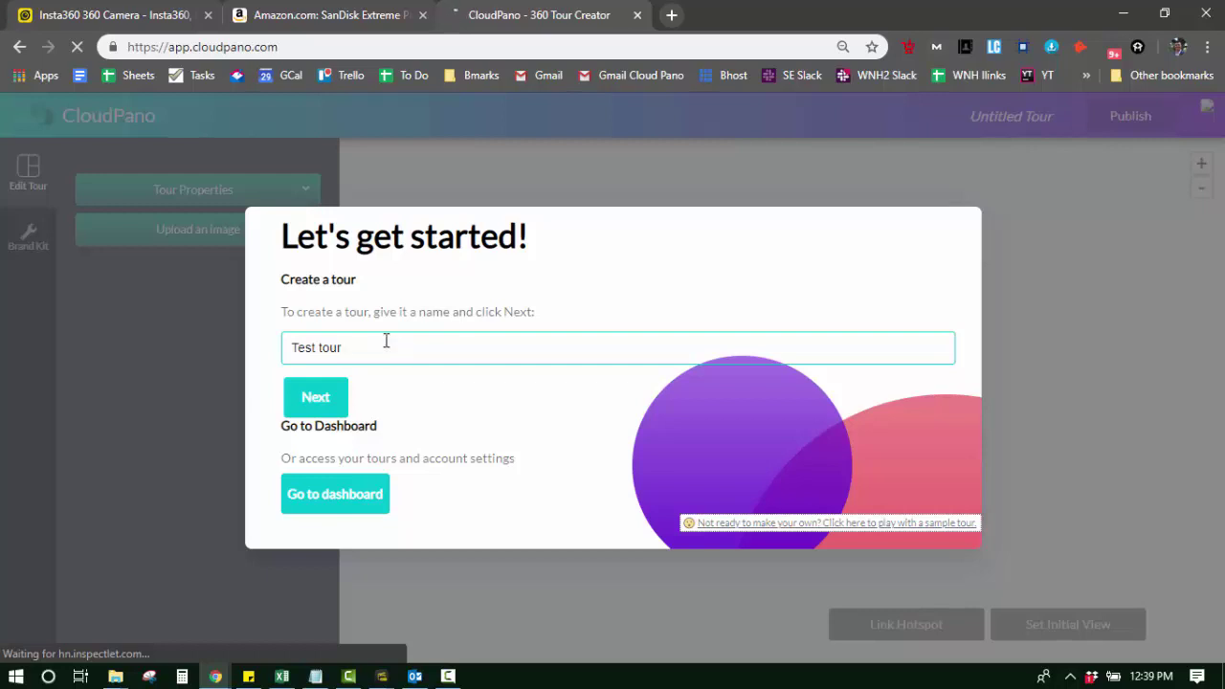
{"action": "left_click", "coordinate": [314, 402]}
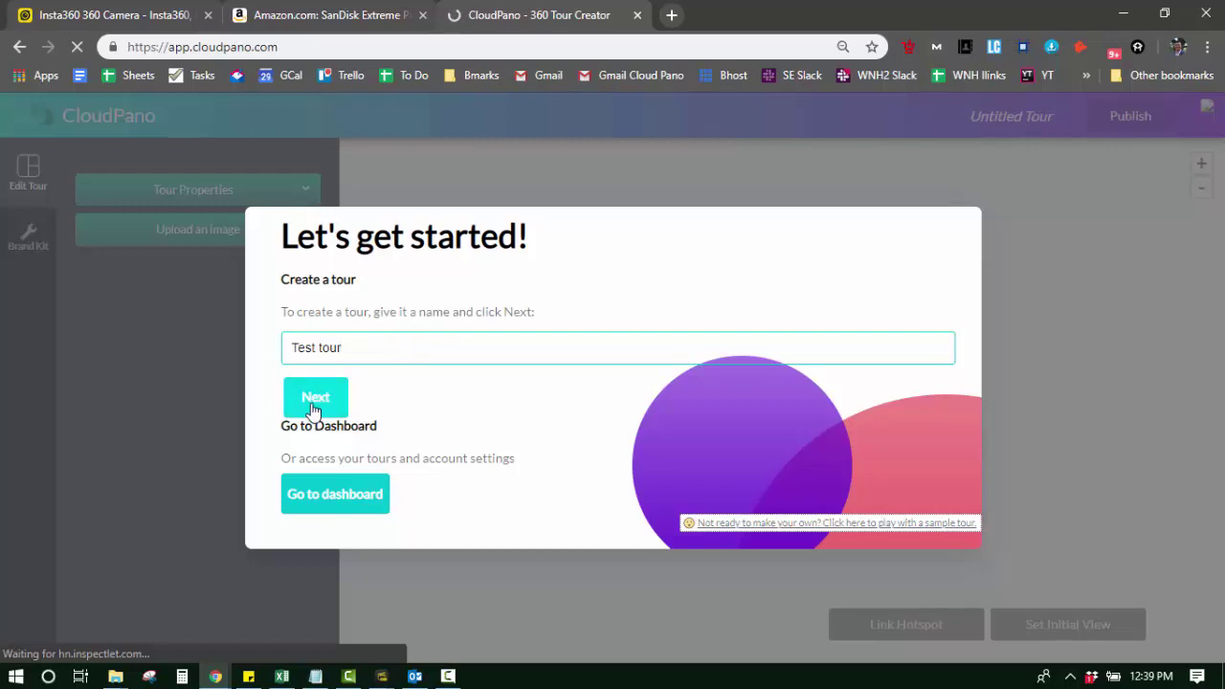
Upload the kitchen panorama whose name starts with ccc IMG_20181207_130124_00_067 from the Desktop as the tour's first image.
{"action": "left_click", "coordinate": [462, 347]}
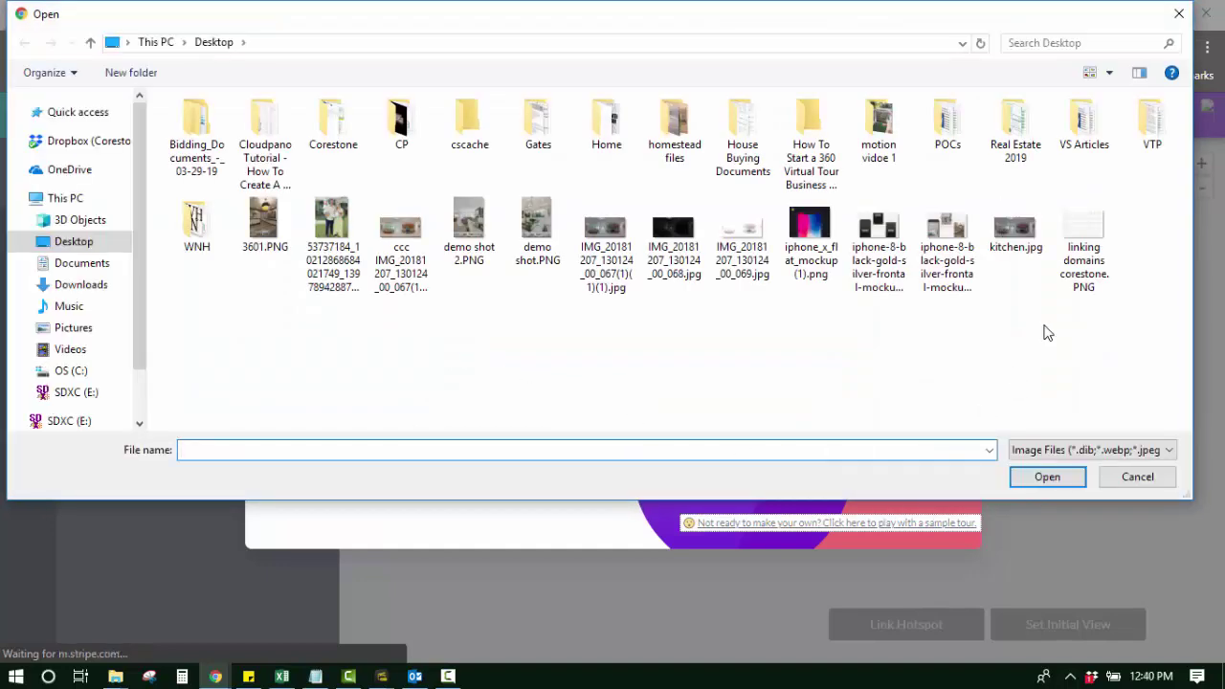
{"action": "double_click", "coordinate": [402, 238]}
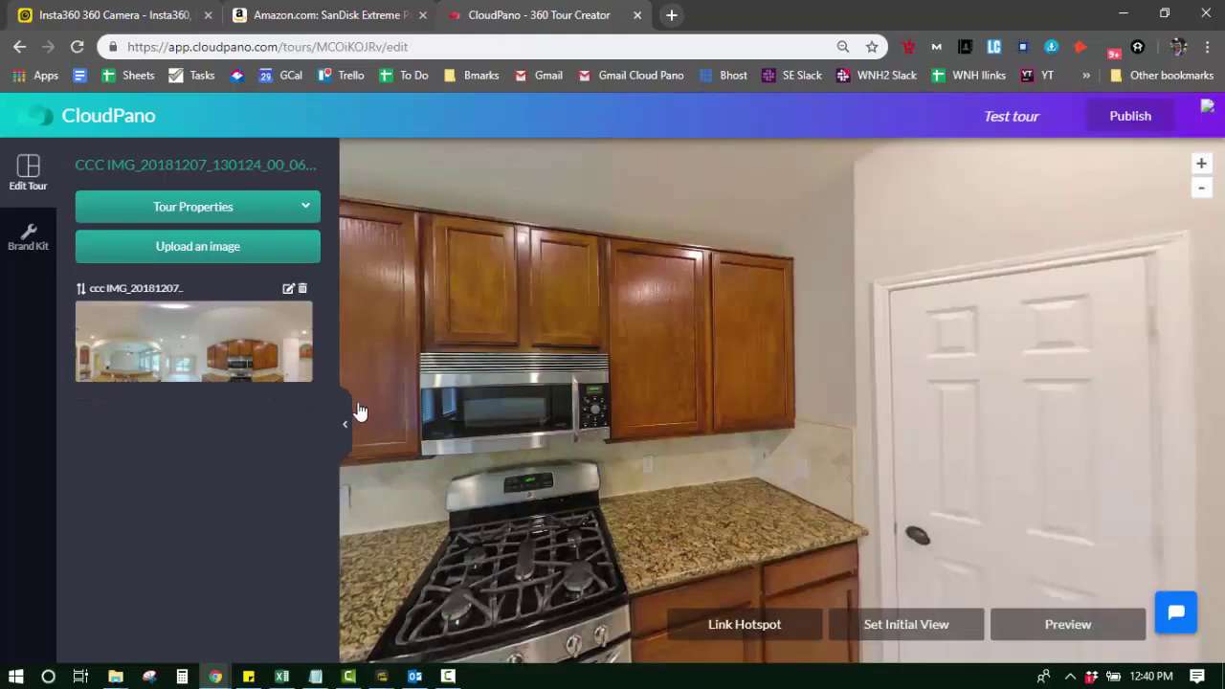
Set the kitchen scene's initial view facing the sink island with the living room and windows behind it.
{"action": "left_click_drag", "start_coordinate": [604, 388], "coordinate": [451, 437]}
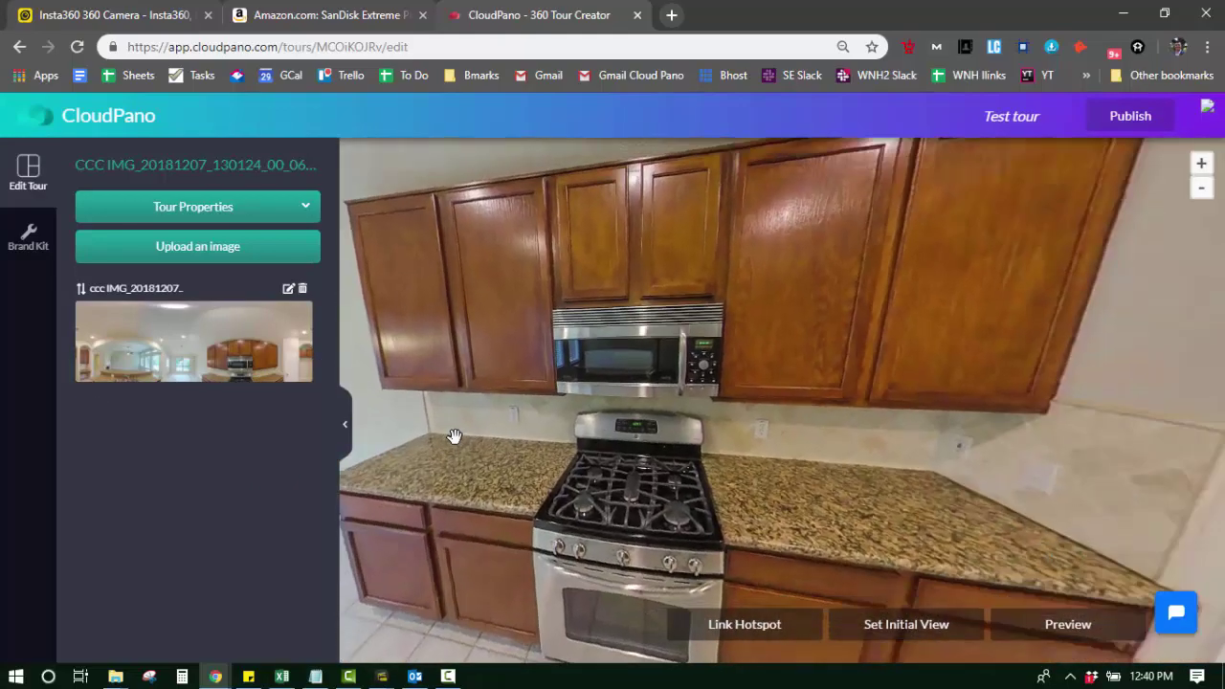
{"action": "left_click_drag", "start_coordinate": [752, 405], "coordinate": [853, 457]}
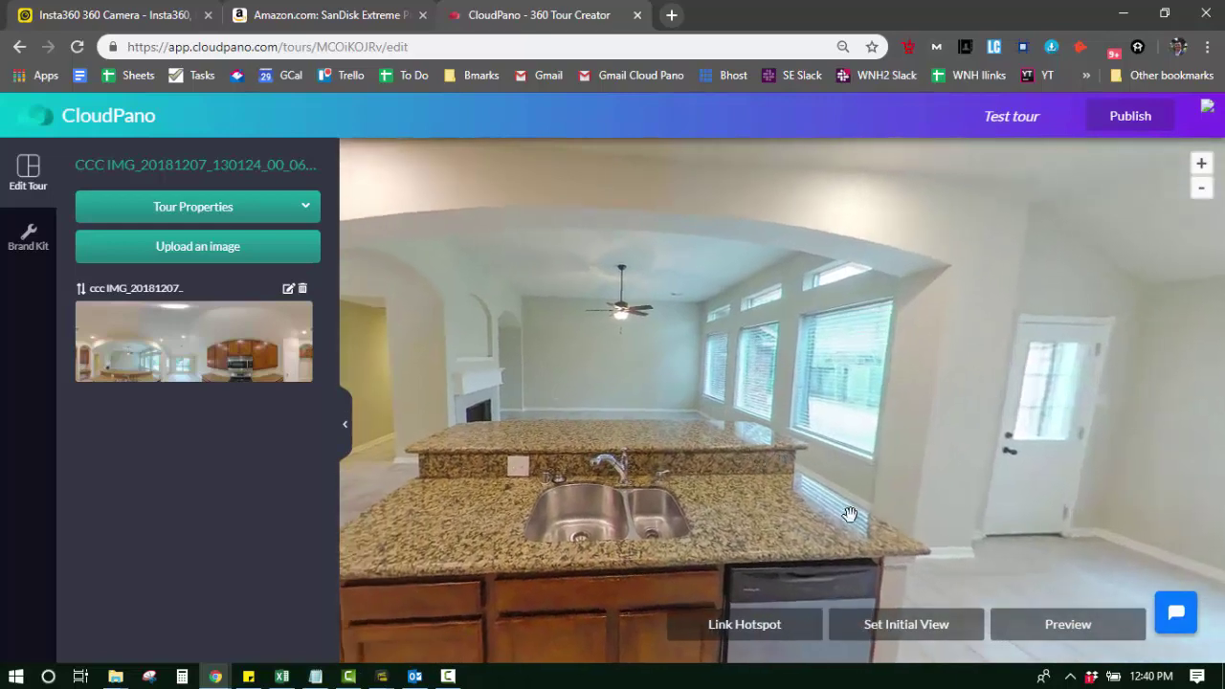
{"action": "left_click", "coordinate": [912, 631]}
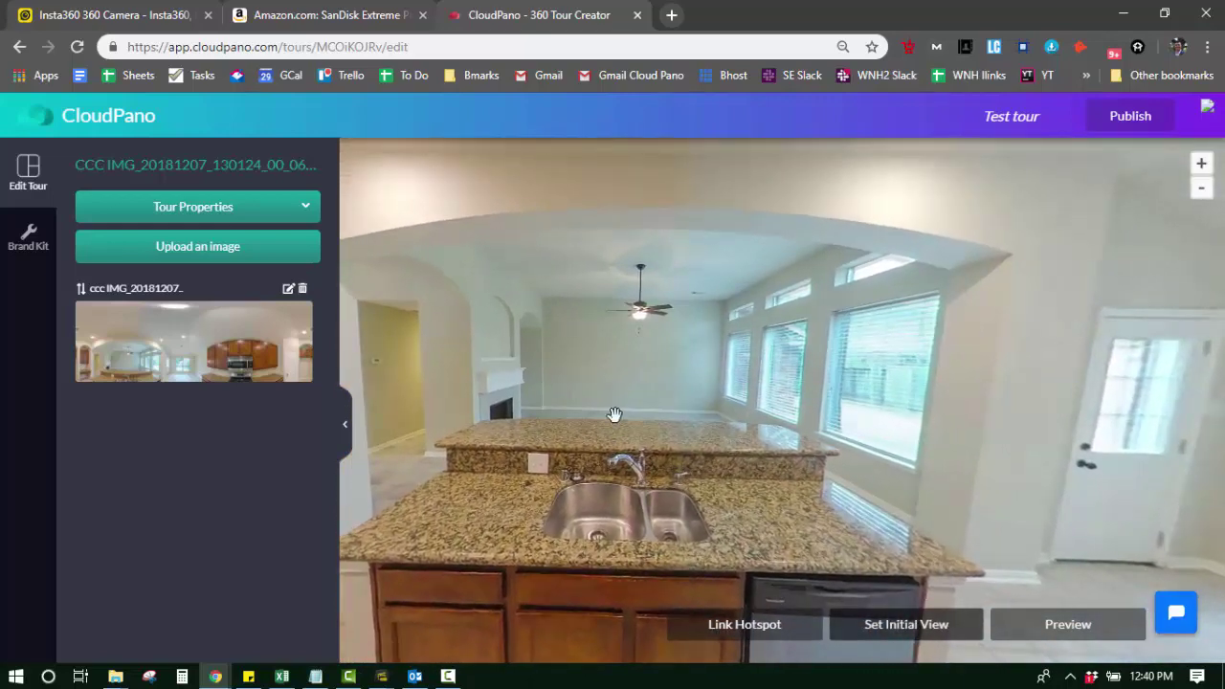